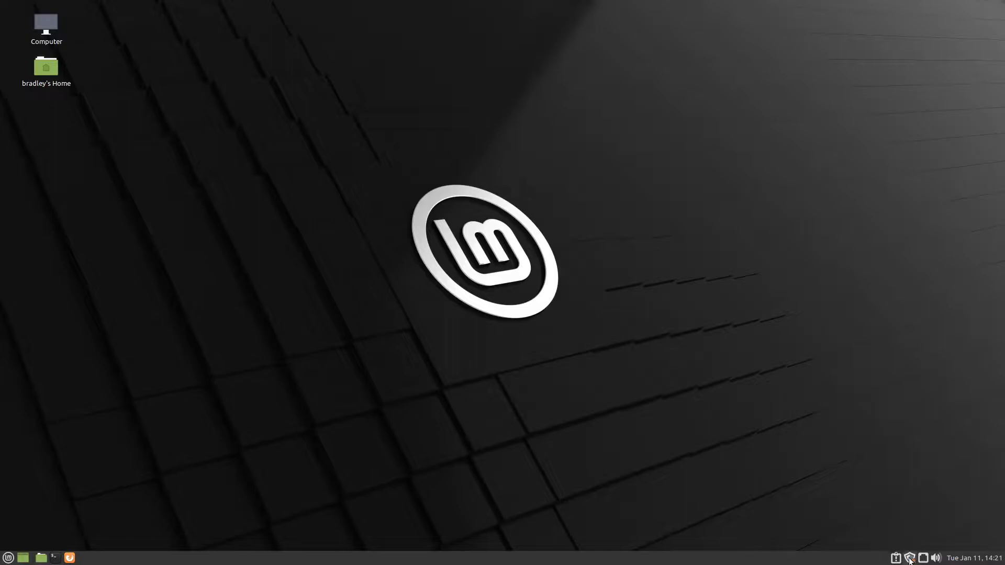
# Open the Update Manager past its welcome page, check the system's update status, and close it
pyautogui.click(909, 559)
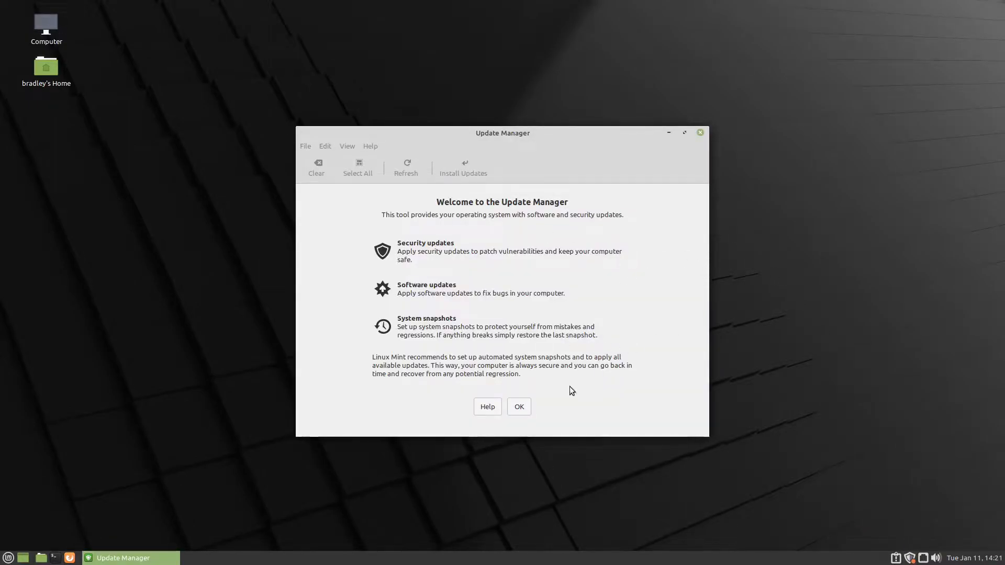
pyautogui.click(520, 407)
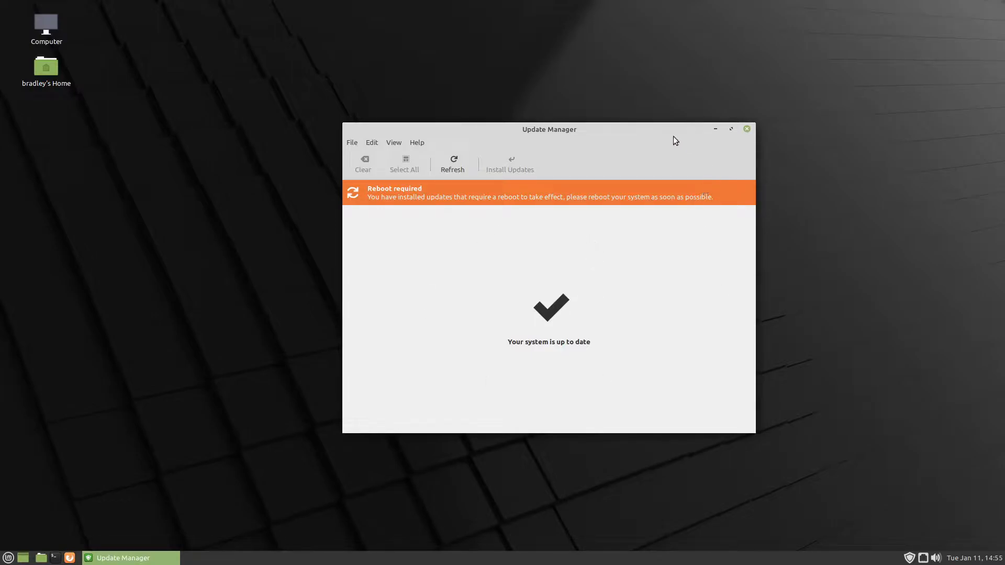
pyautogui.moveTo(666, 130); pyautogui.dragTo(683, 130)
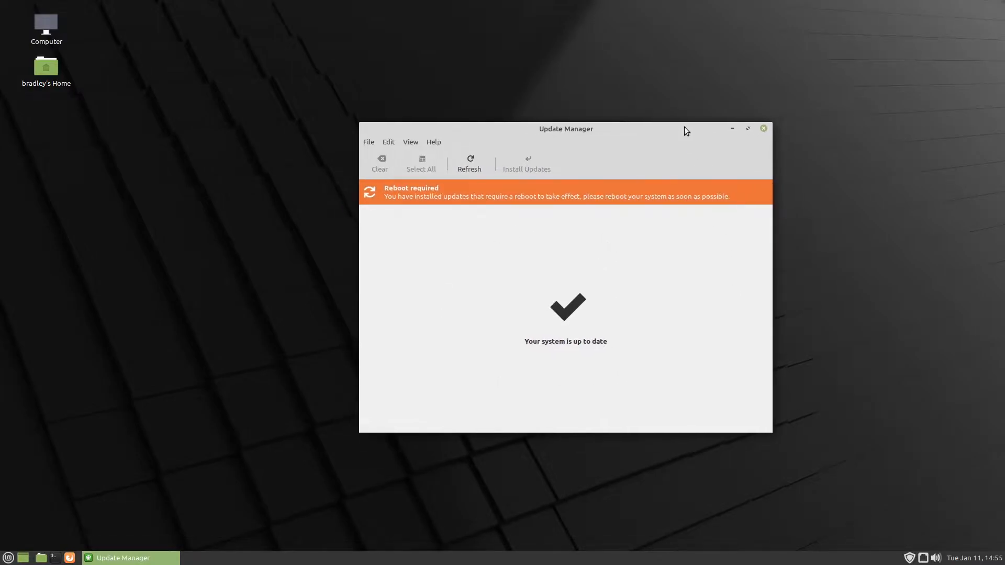
pyautogui.click(764, 129)
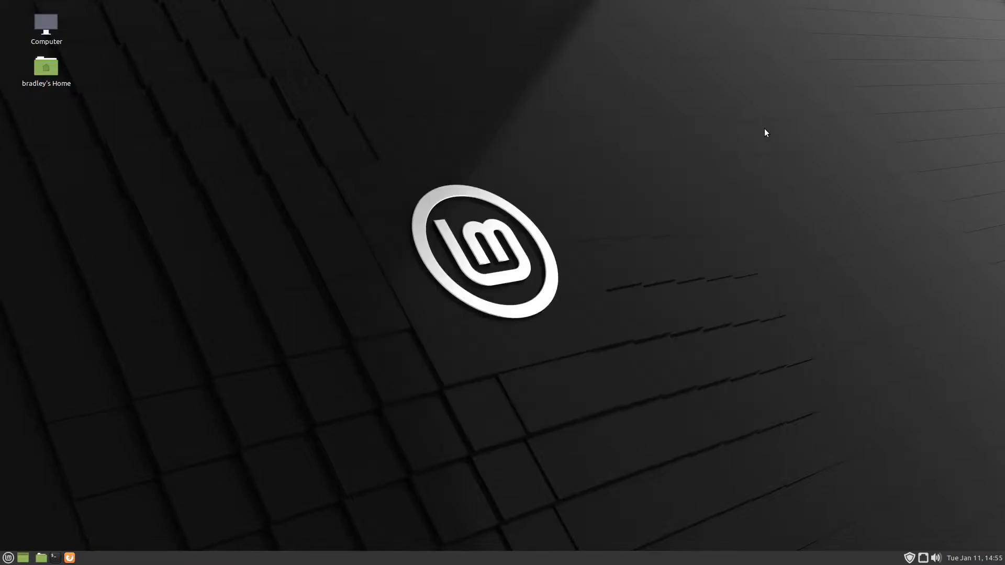
# Open the Linux Mint Welcome screen to check the installed version and edition, and close it
pyautogui.click(8, 559)
pyautogui.click(40, 542)
pyautogui.click(493, 317)
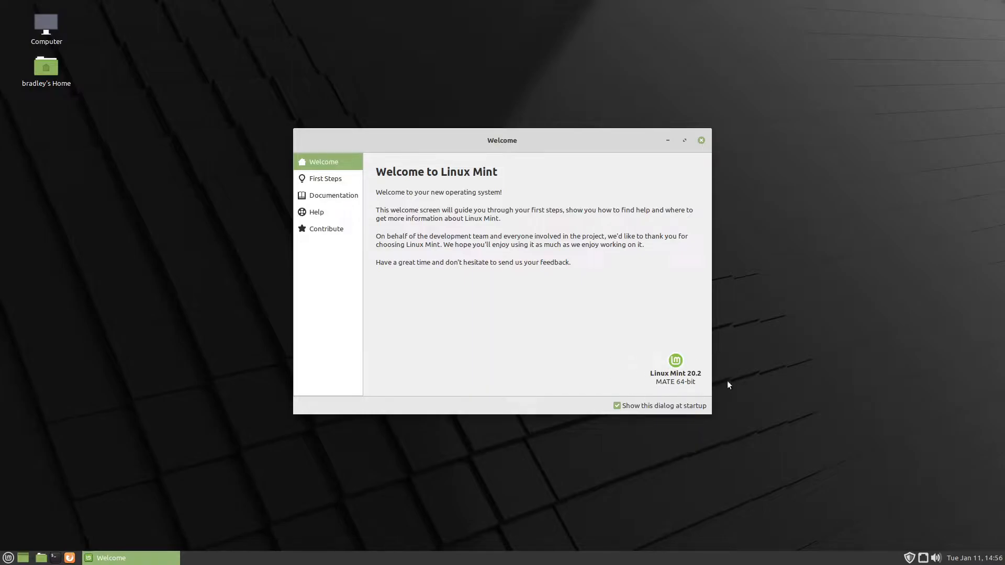
pyautogui.click(701, 140)
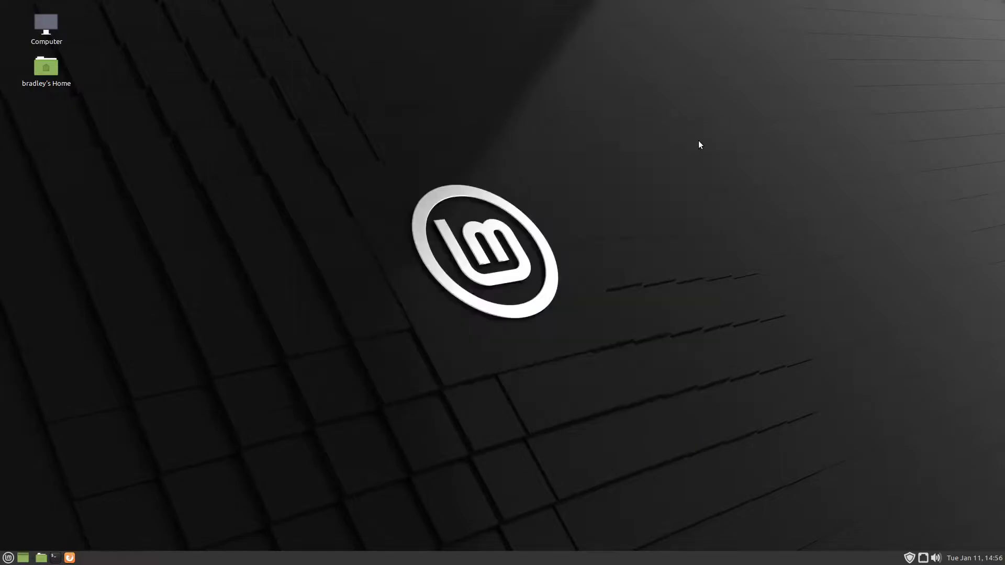
# Open the Linux Mint Blog post "How to upgrade to Linux Mint 20.3" in Firefox and review its upgrade instructions
pyautogui.click(69, 557)
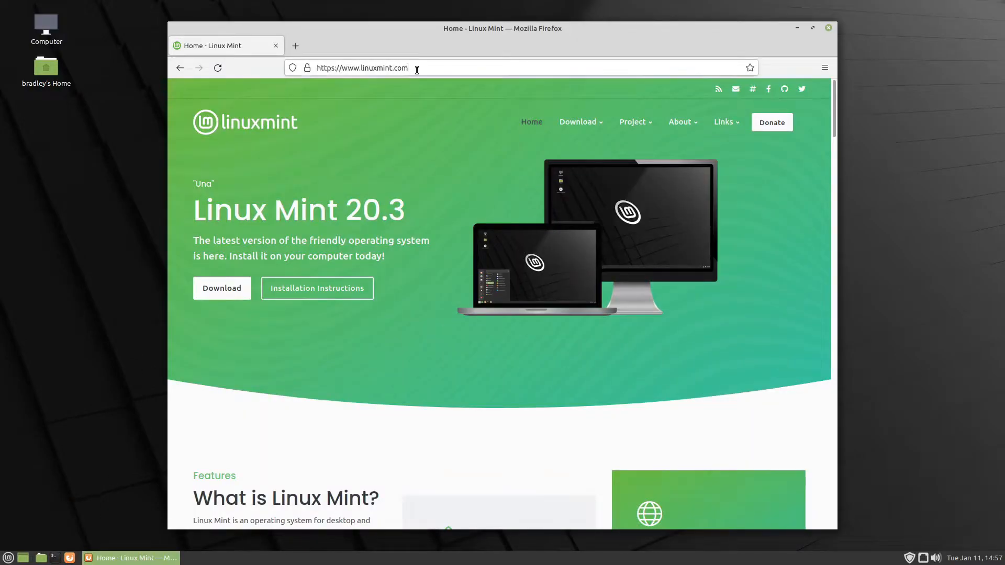
pyautogui.click(417, 68)
pyautogui.click(417, 69)
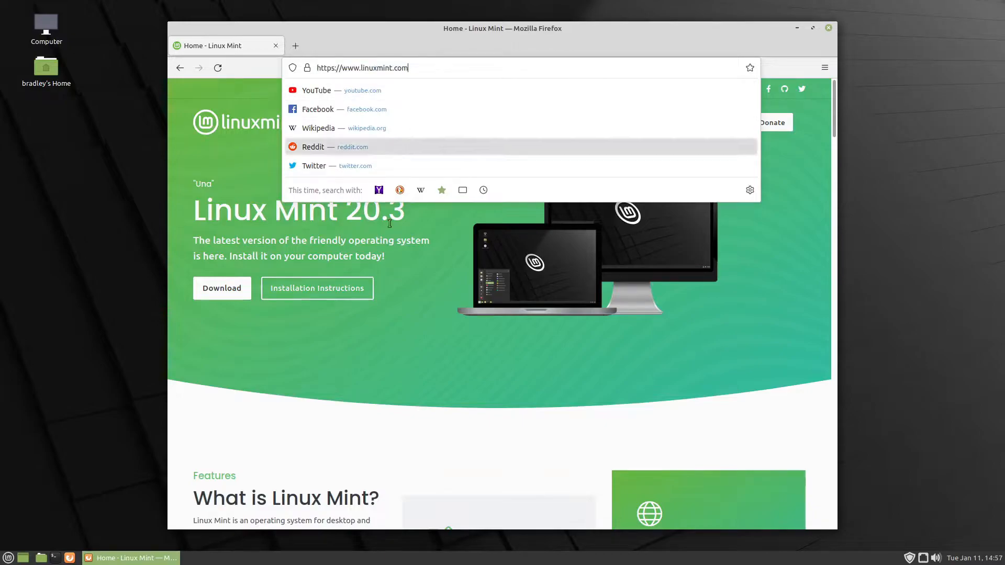
pyautogui.click(409, 284)
pyautogui.moveTo(727, 122)
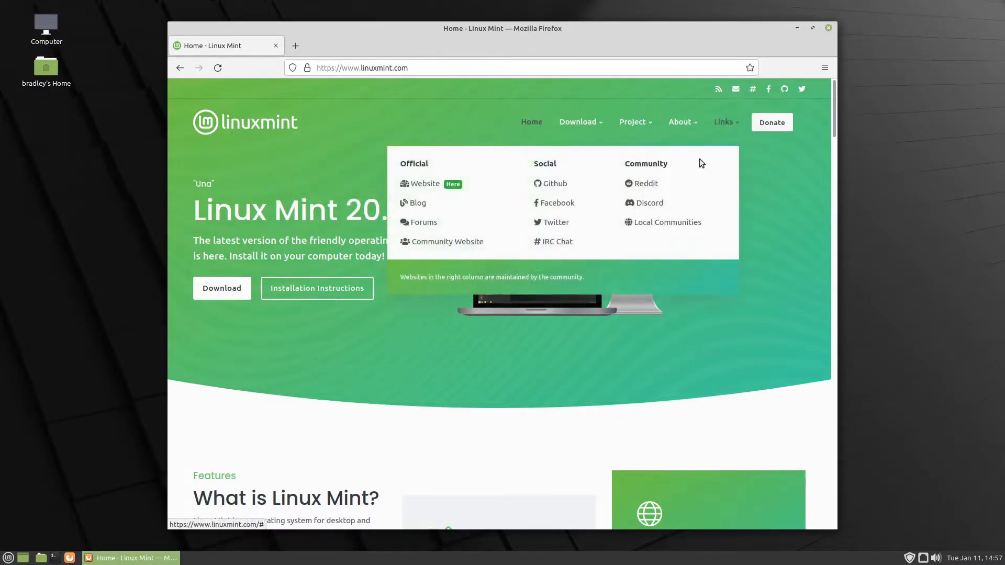
pyautogui.click(412, 203)
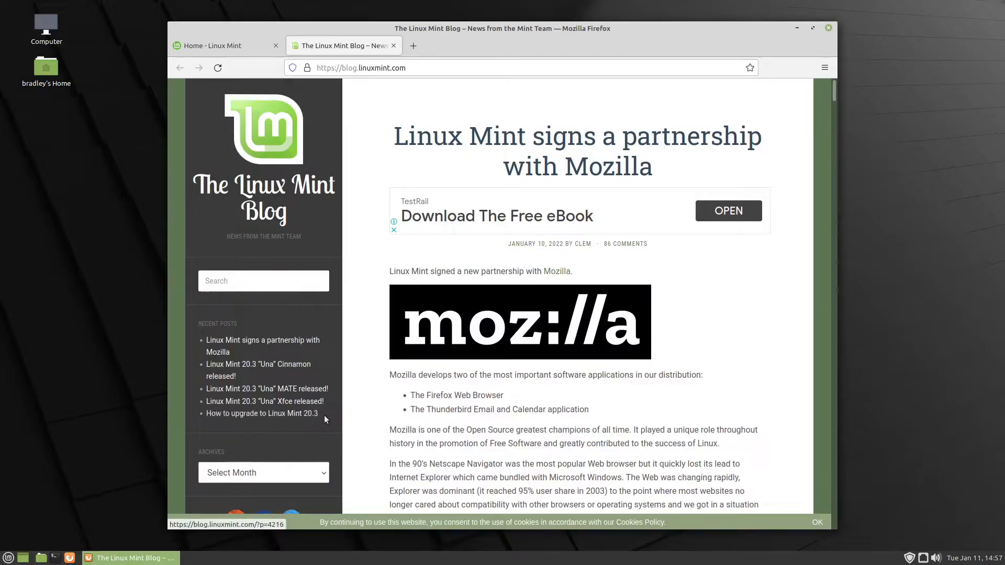
pyautogui.click(254, 416)
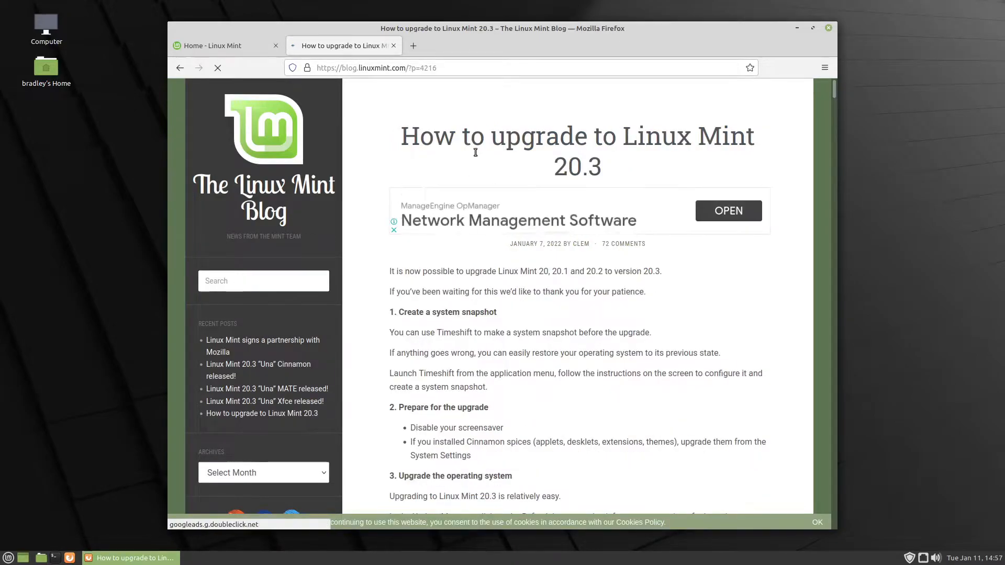
pyautogui.scroll(-3, 362, 171)
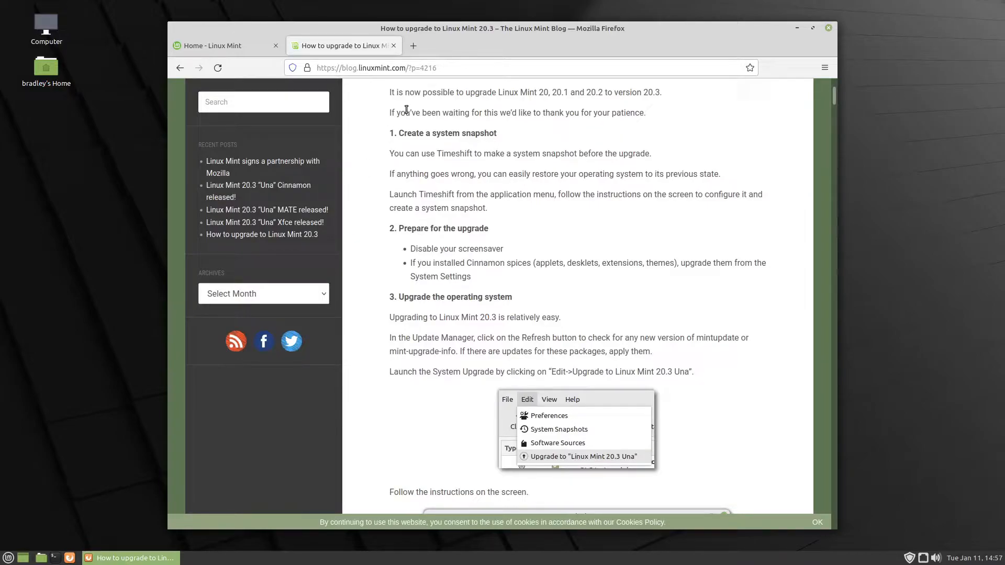
pyautogui.moveTo(540, 93); pyautogui.dragTo(664, 95)
pyautogui.moveTo(607, 34); pyautogui.dragTo(680, 34)
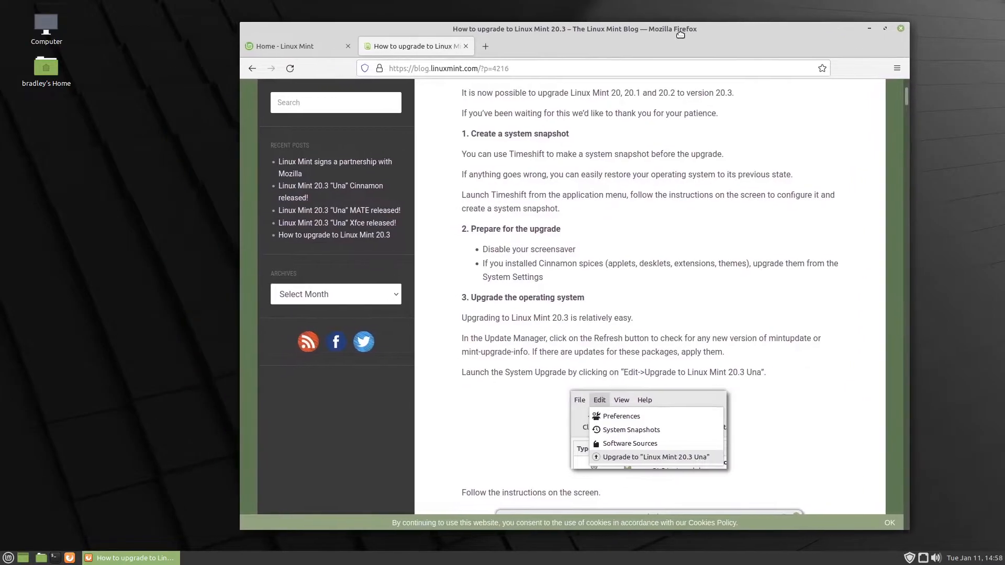
# Launch Timeshift and authenticate with the account password
pyautogui.click(8, 559)
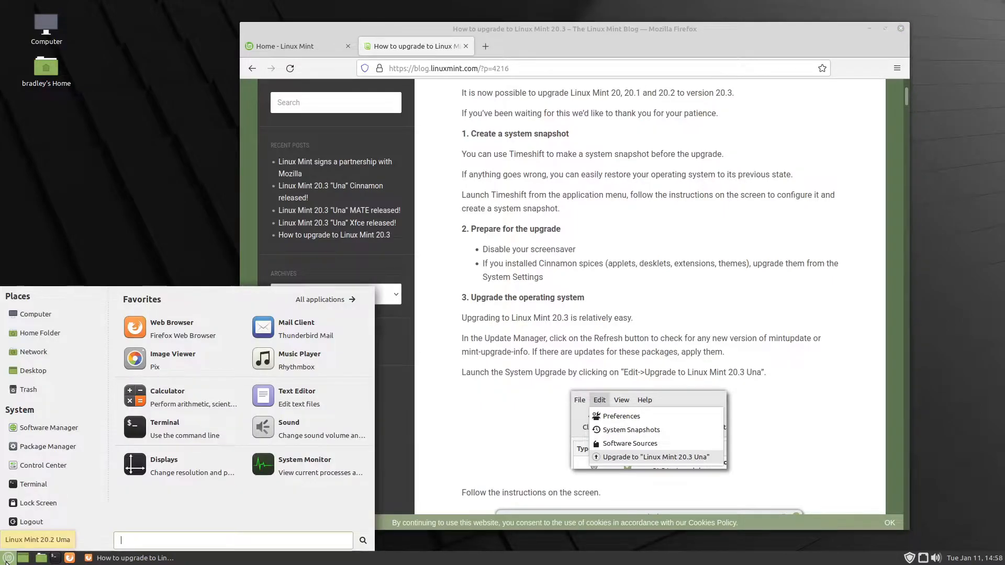
pyautogui.write('times')
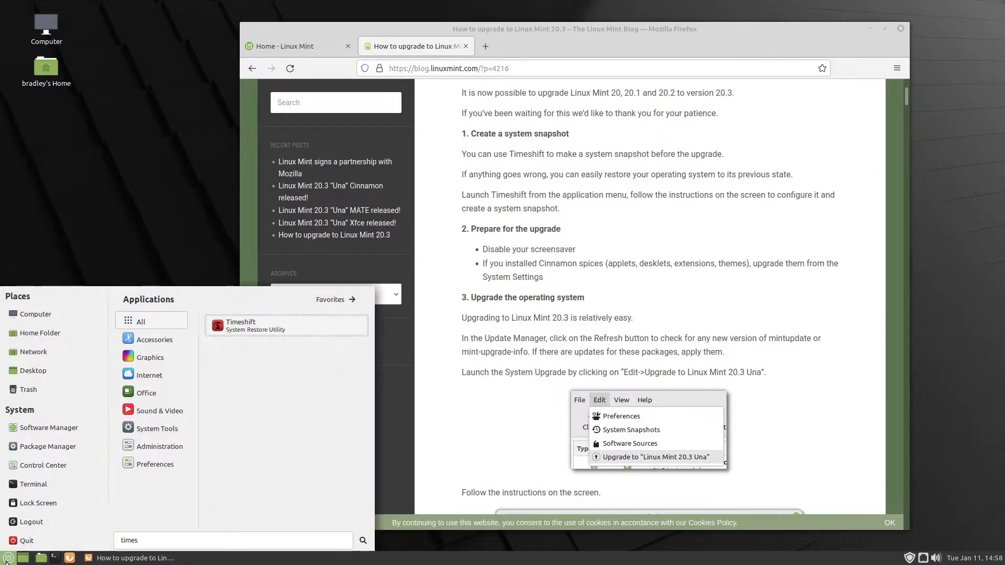
pyautogui.press('Return')
pyautogui.write('********')
pyautogui.press('Return')
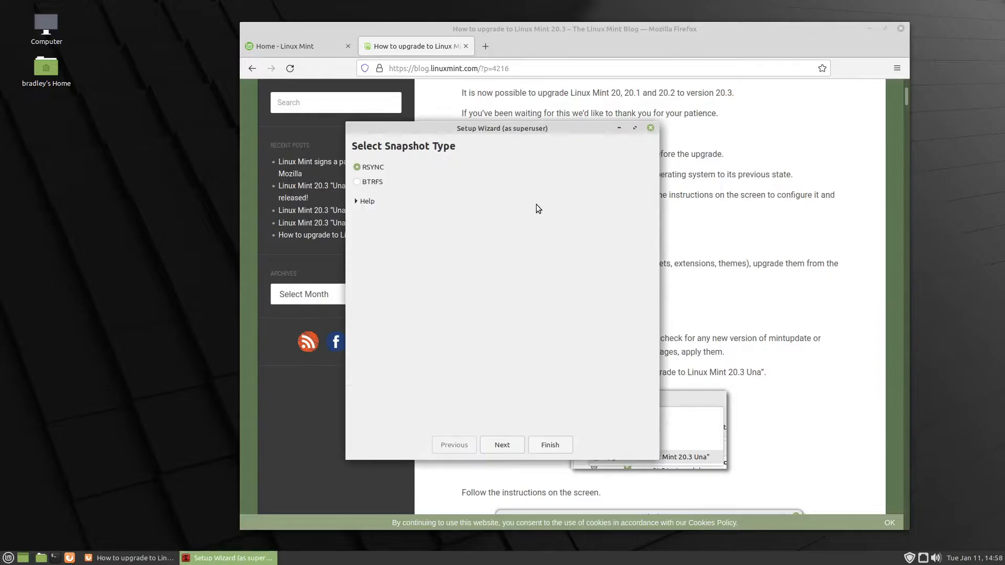
# Minimize the browser and accept RSYNC as the snapshot type and sda5 as the snapshot location
pyautogui.click(870, 28)
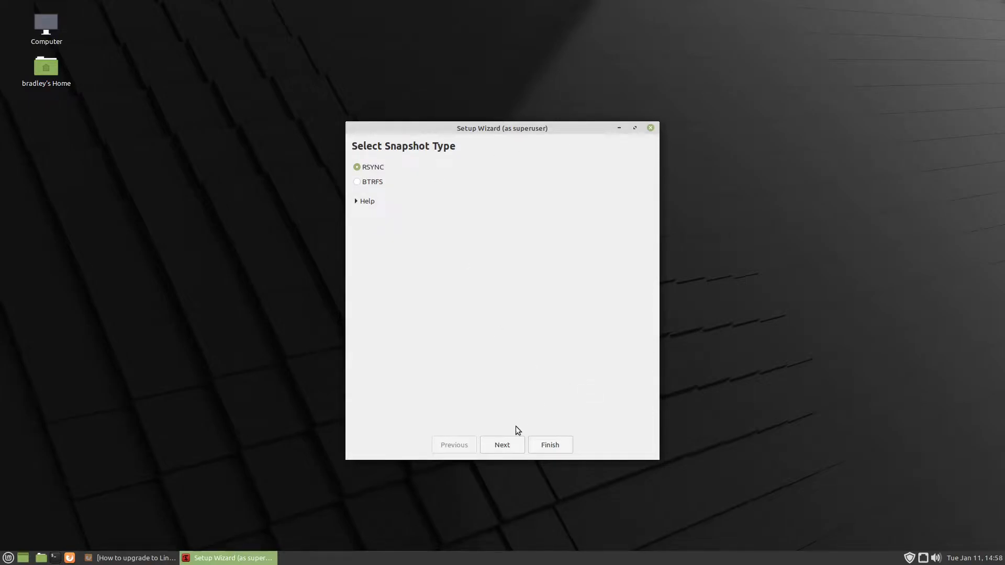
pyautogui.click(510, 448)
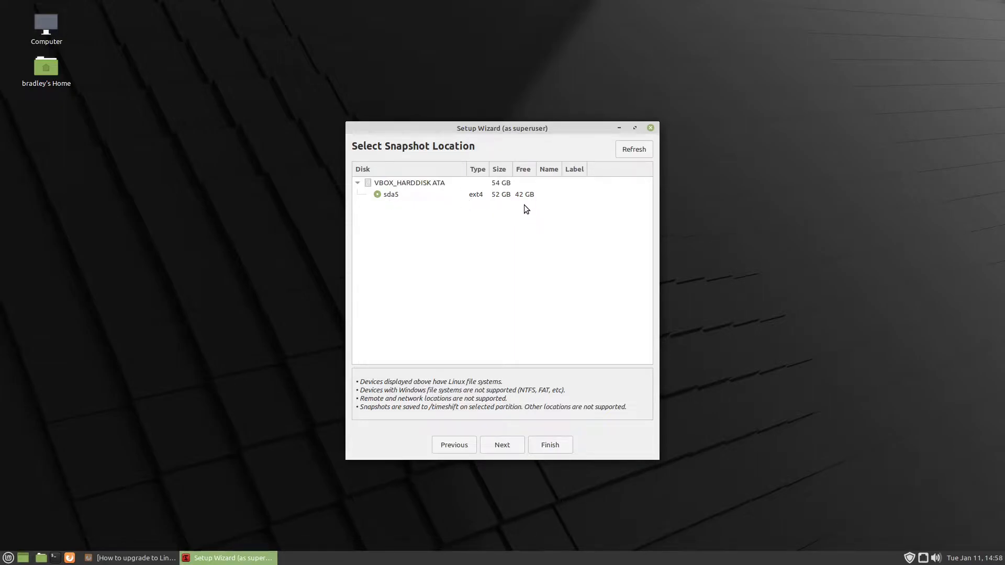
pyautogui.click(502, 445)
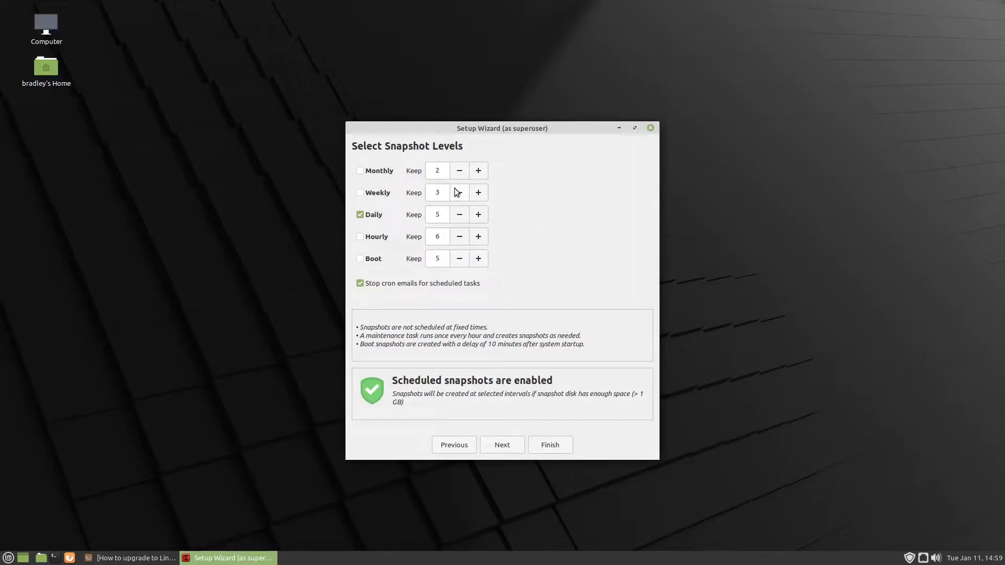
# Reduce the number of daily, weekly and monthly snapshots kept, enable the weekly and monthly levels, and continue the wizard
pyautogui.click(458, 215)
pyautogui.click(459, 216)
pyautogui.click(458, 216)
pyautogui.click(460, 193)
pyautogui.click(460, 171)
pyautogui.click(376, 192)
pyautogui.click(373, 170)
pyautogui.click(513, 444)
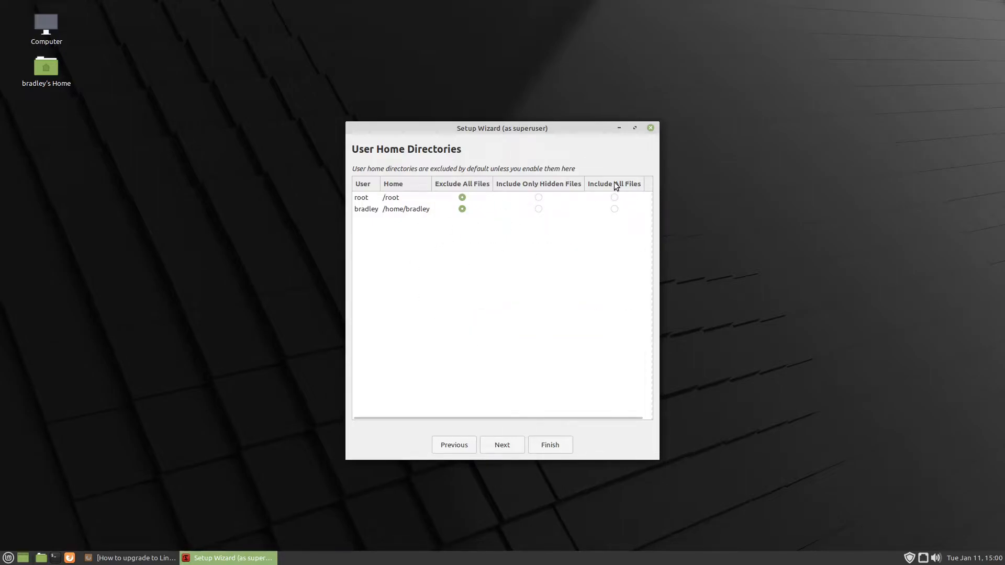
# Leave both home directories on Exclude All Files and finish the Timeshift setup wizard
pyautogui.click(538, 209)
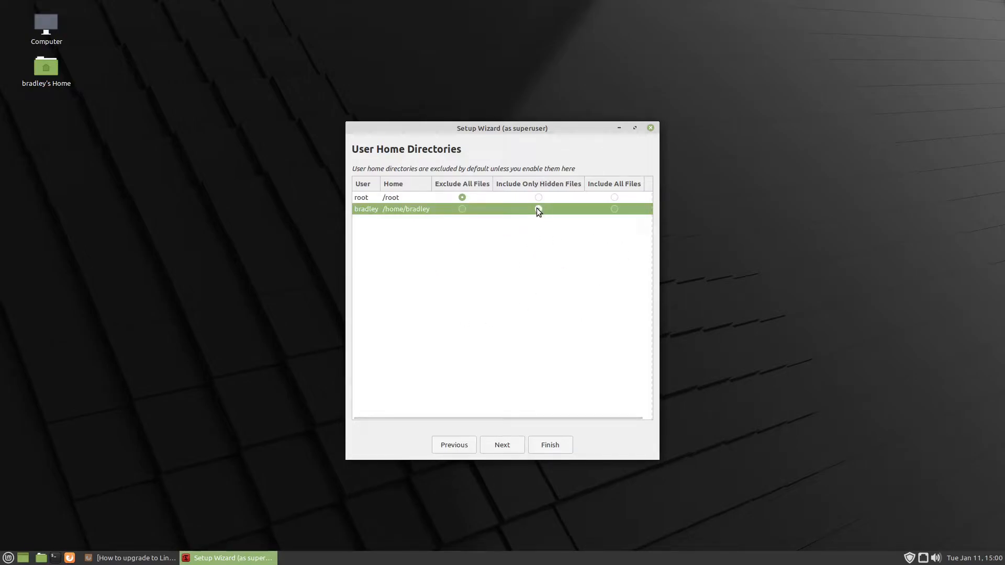
pyautogui.click(462, 209)
pyautogui.click(516, 444)
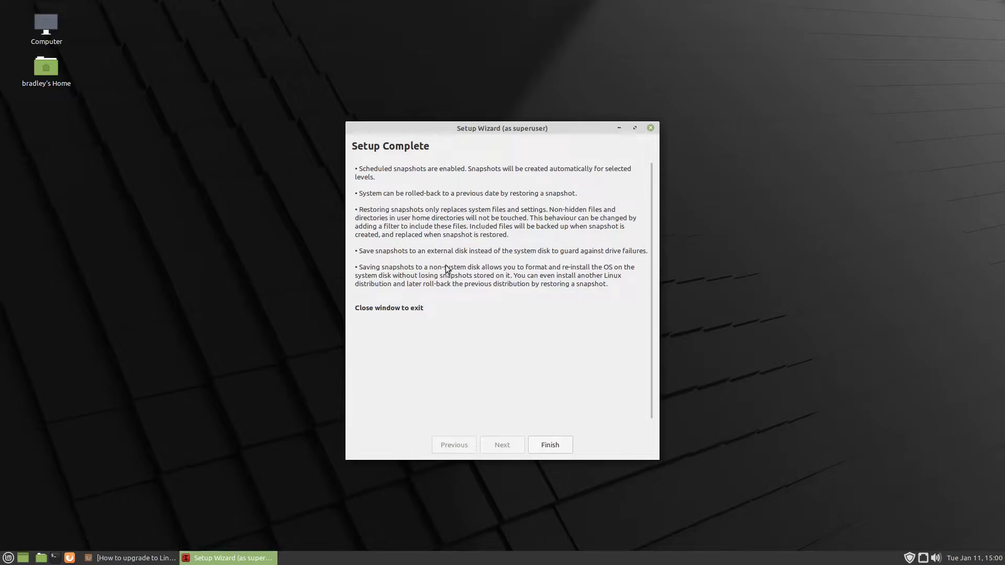
pyautogui.click(557, 447)
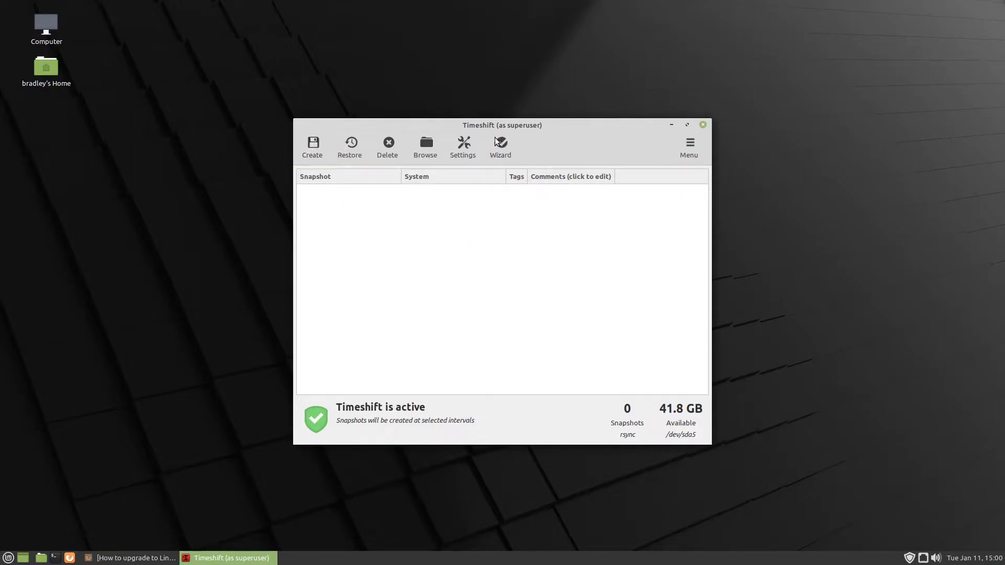
# Create a system snapshot, give it the comment "B4 20.3 upgrade", and close Timeshift
pyautogui.moveTo(529, 122); pyautogui.dragTo(576, 121)
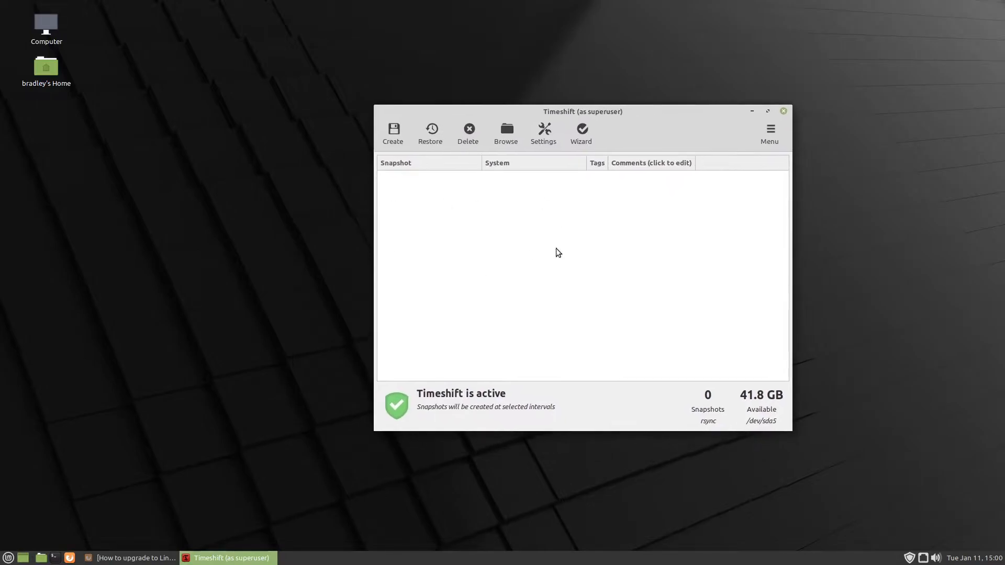
pyautogui.click(393, 132)
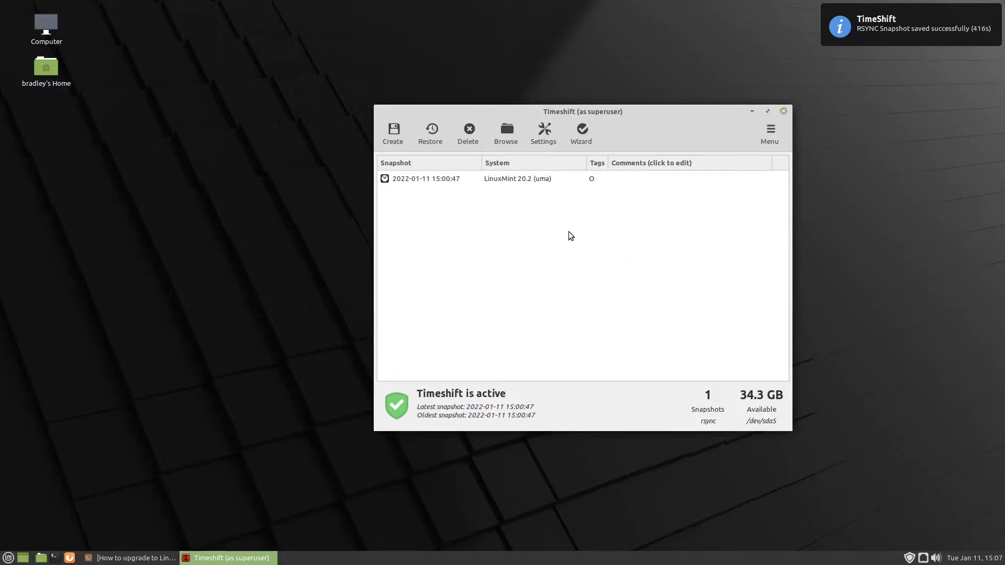
pyautogui.click(433, 181)
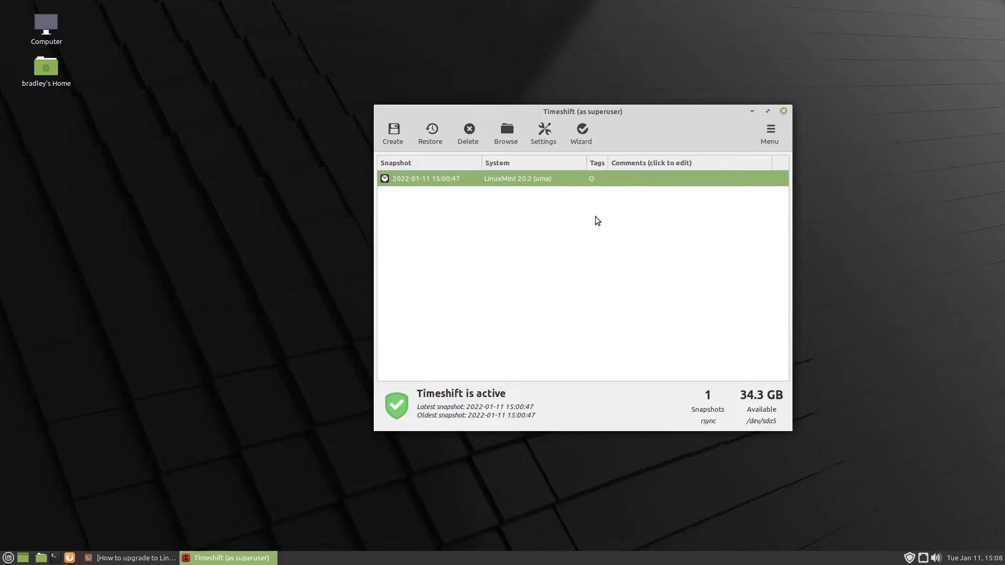
pyautogui.click(644, 180)
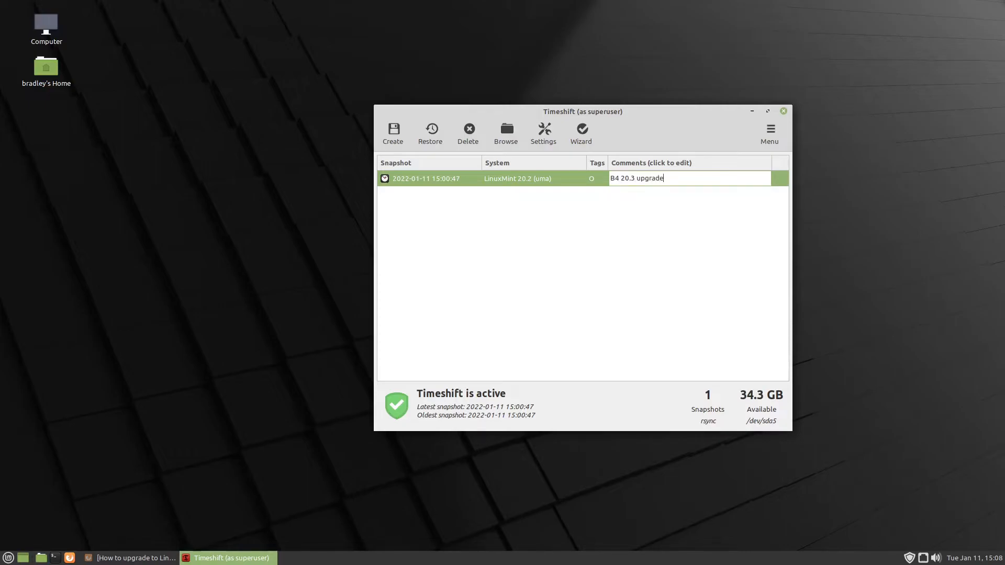
pyautogui.press('Return')
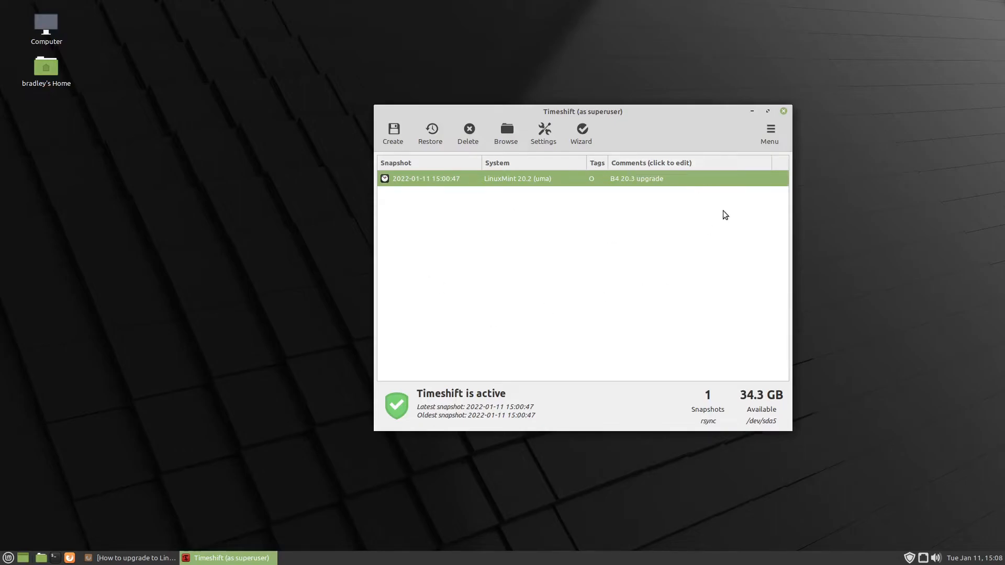
pyautogui.click(783, 111)
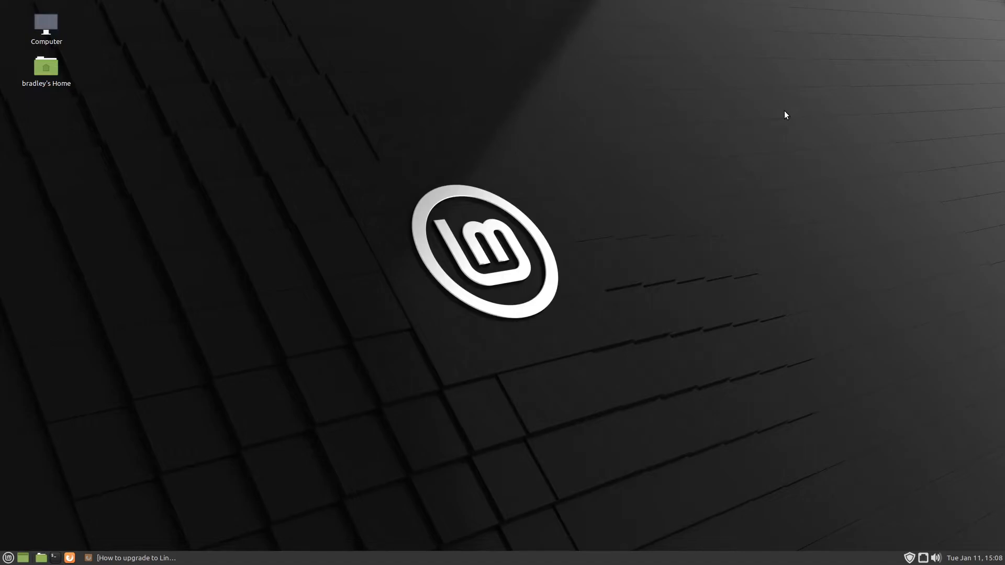
# Return to the upgrade post in Firefox and highlight its instructions for creating a system snapshot
pyautogui.click(137, 558)
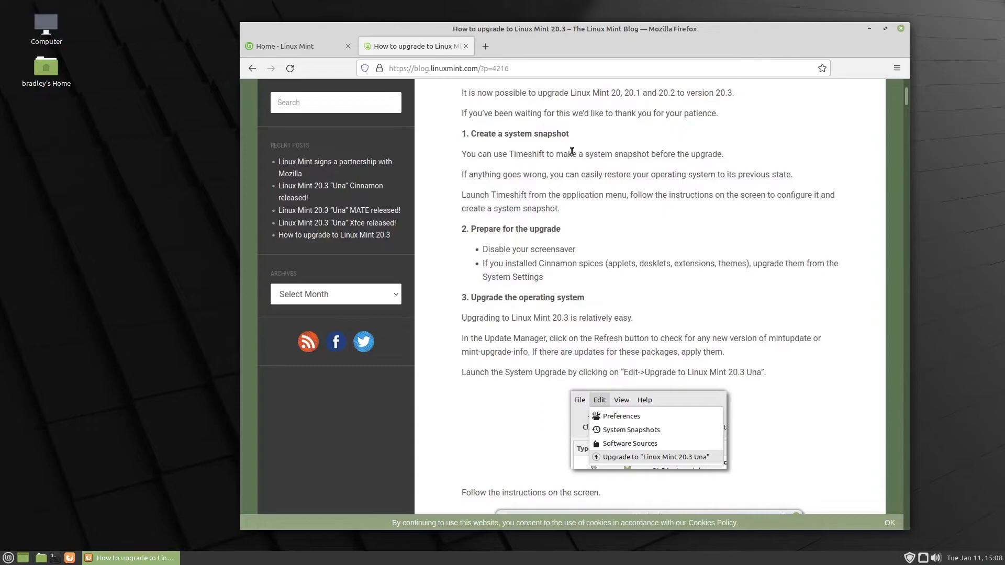
pyautogui.moveTo(473, 155); pyautogui.dragTo(789, 215)
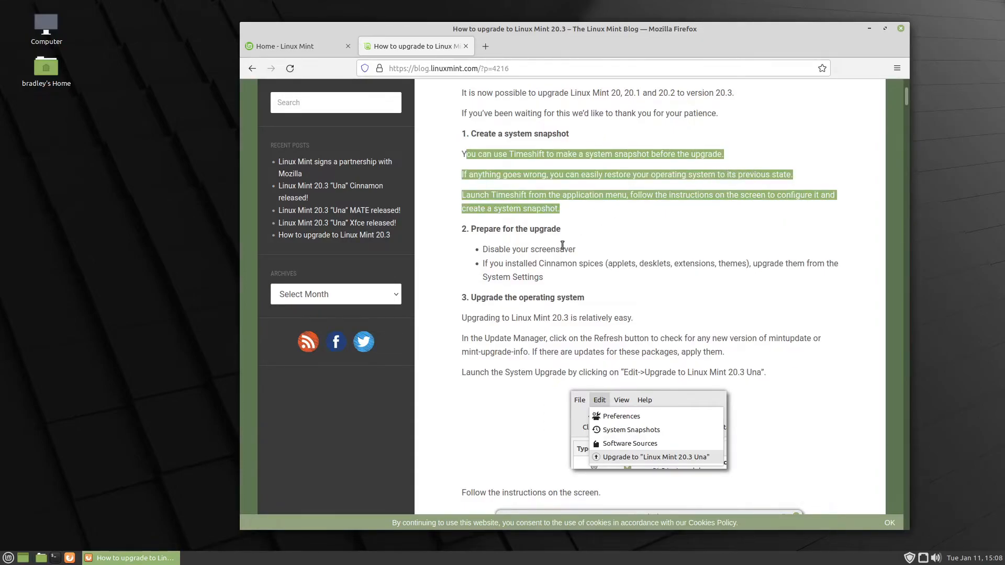
# Change the display sleep timeout on AC power in the Control Centre's Power Management preferences, check the general power options, and close the preferences
pyautogui.click(8, 558)
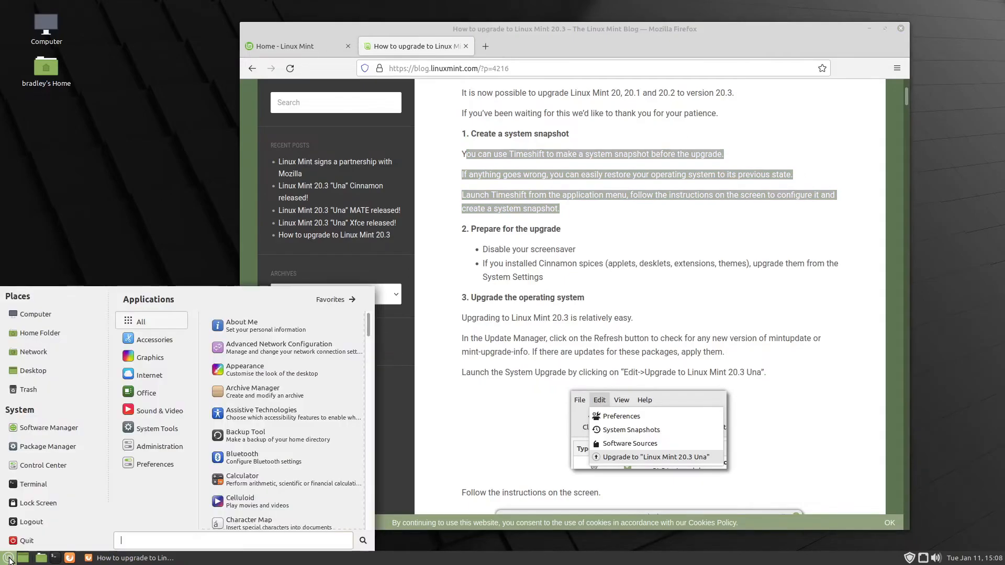
pyautogui.click(58, 466)
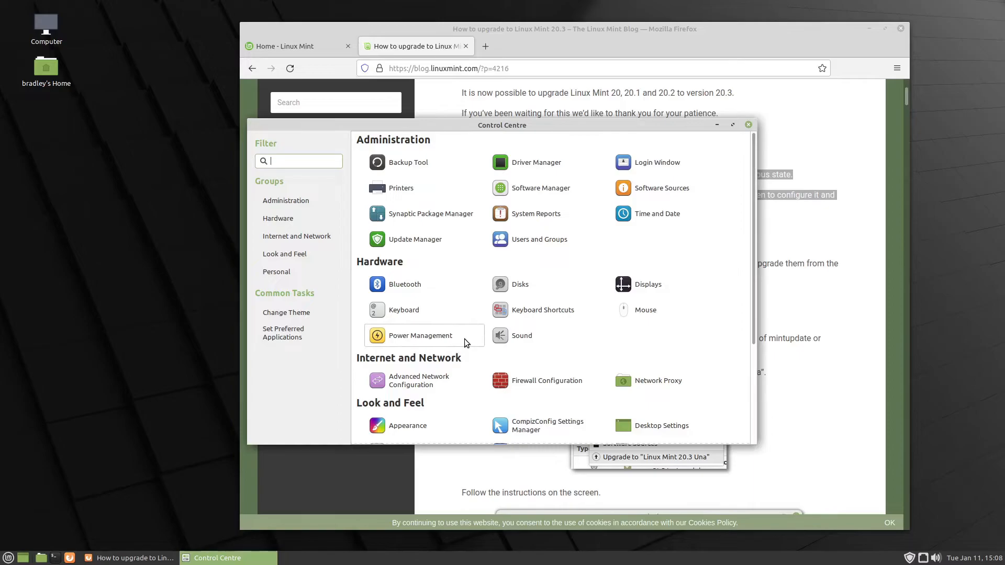
pyautogui.click(455, 327)
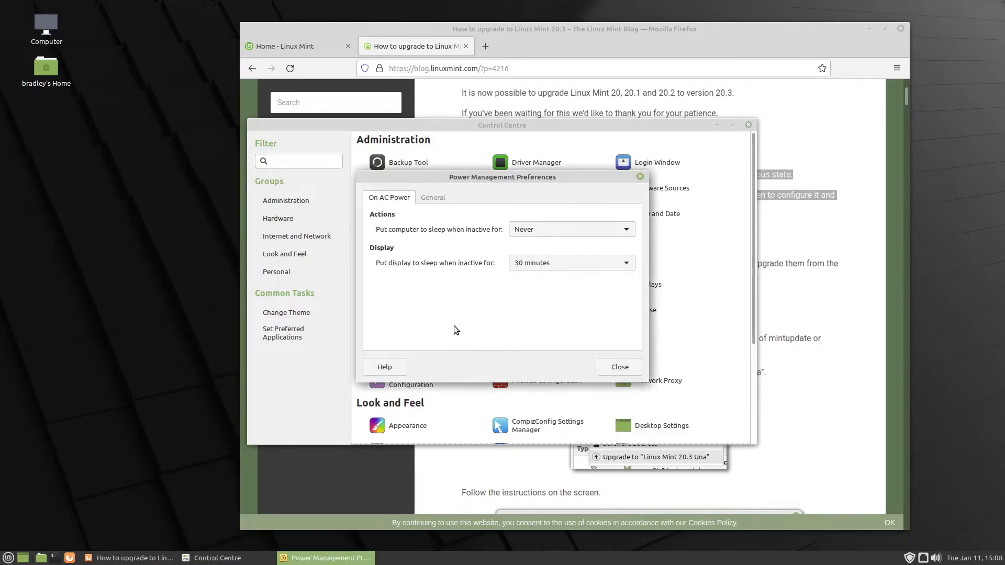
pyautogui.click(534, 264)
pyautogui.click(542, 300)
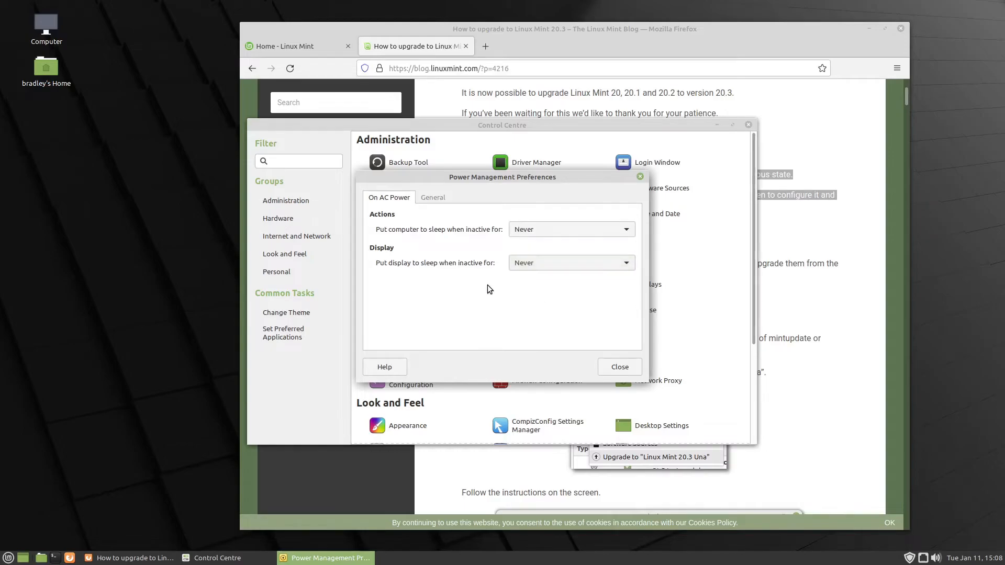
pyautogui.click(438, 199)
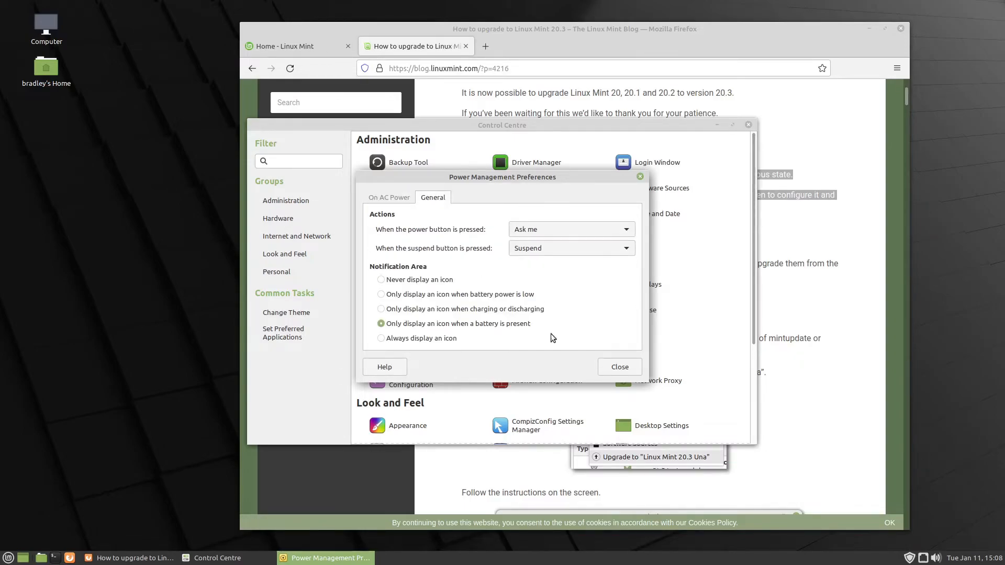
pyautogui.click(621, 367)
# Turn off screensaver activation when idle and screen locking in the Screensaver preferences, and close the Control Centre
pyautogui.scroll(-3, 685, 361)
pyautogui.click(684, 366)
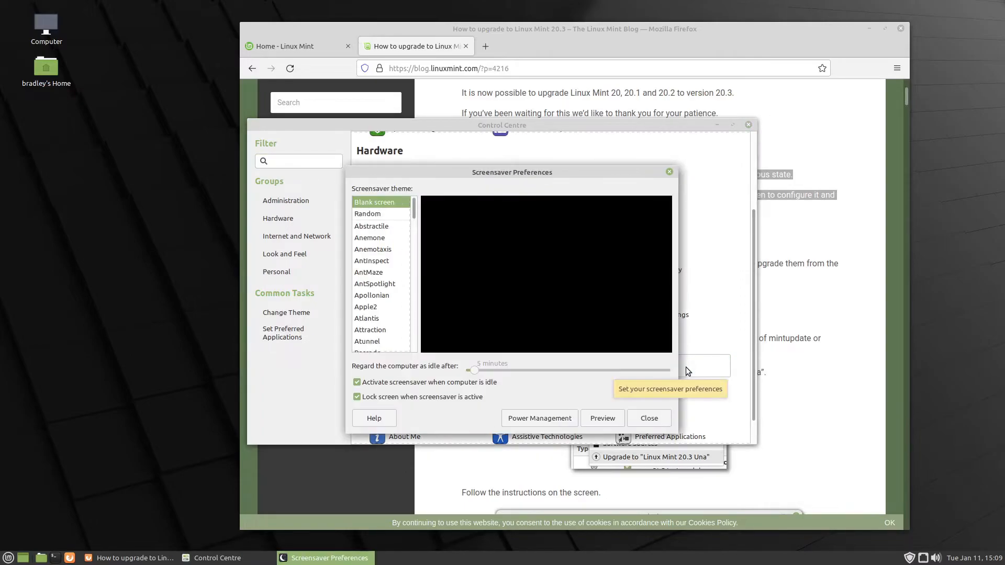
pyautogui.click(399, 398)
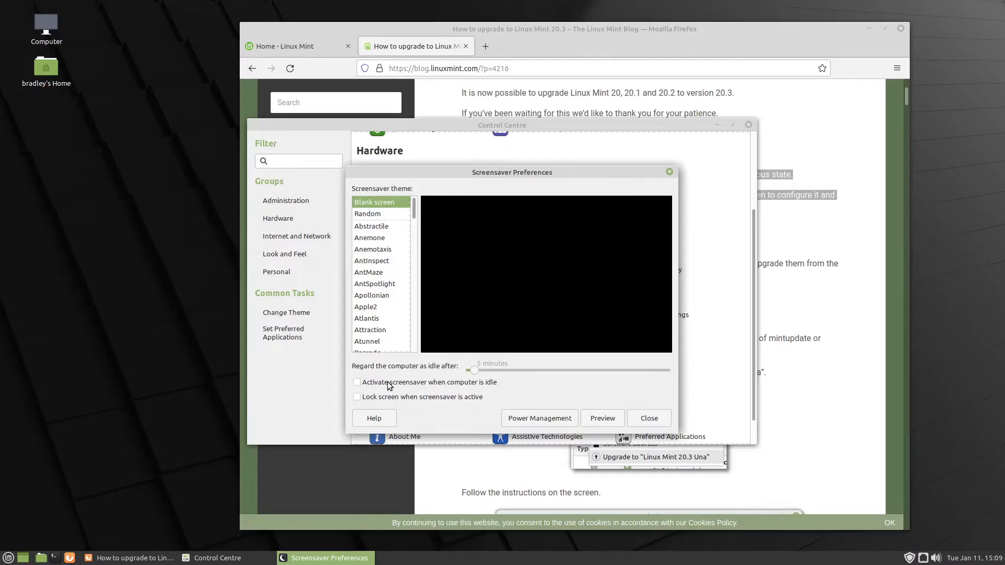
pyautogui.click(542, 417)
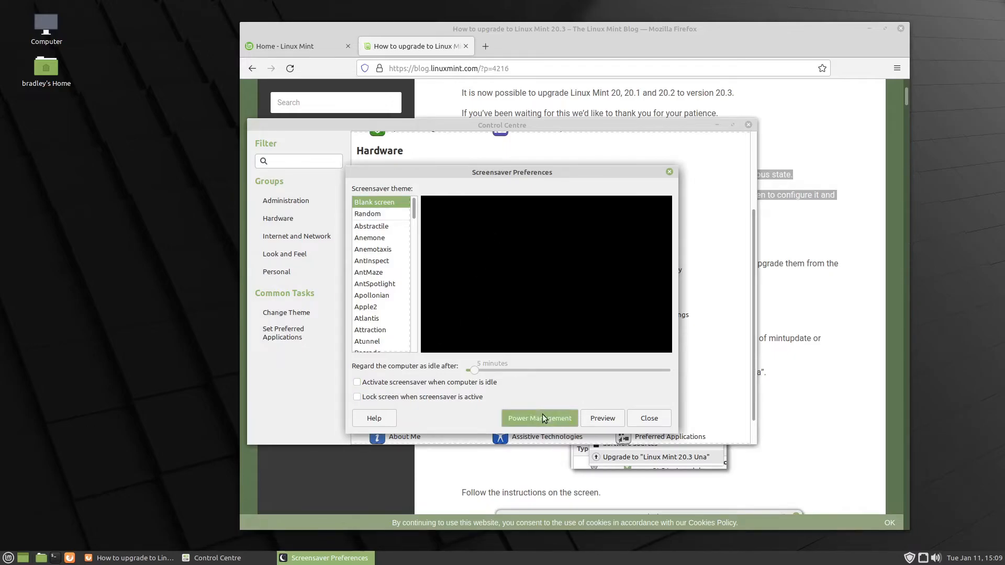
pyautogui.click(622, 368)
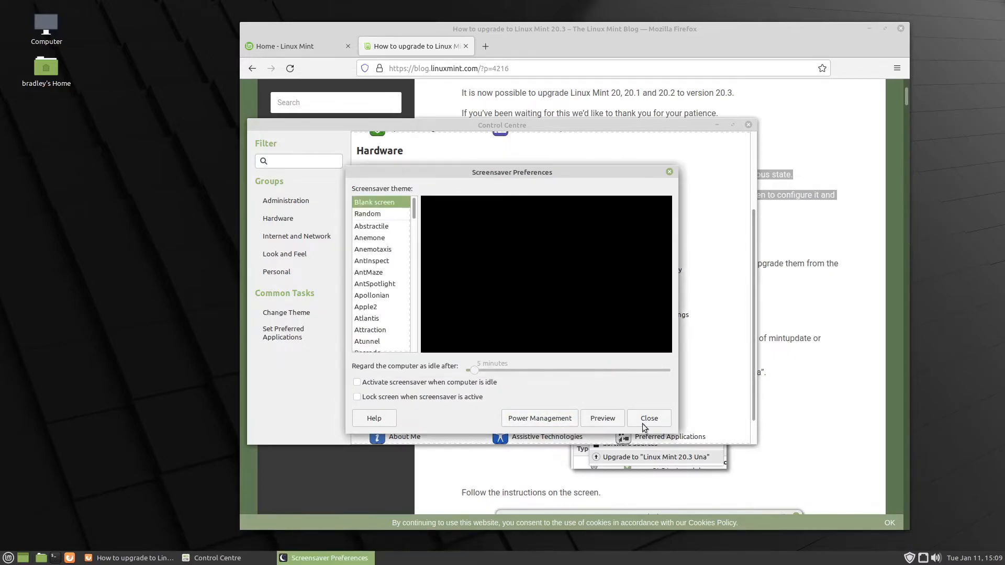
pyautogui.click(643, 419)
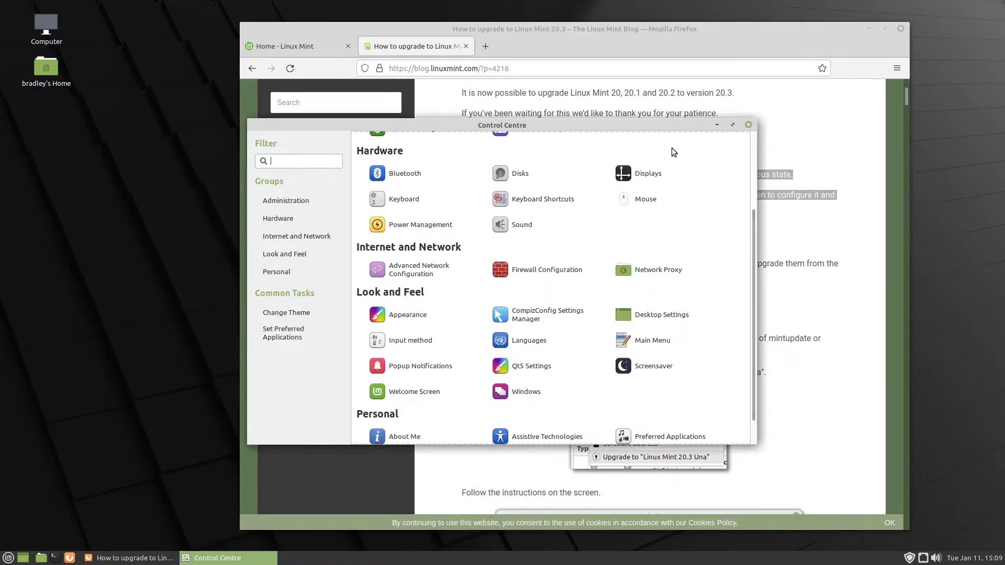
pyautogui.click(748, 125)
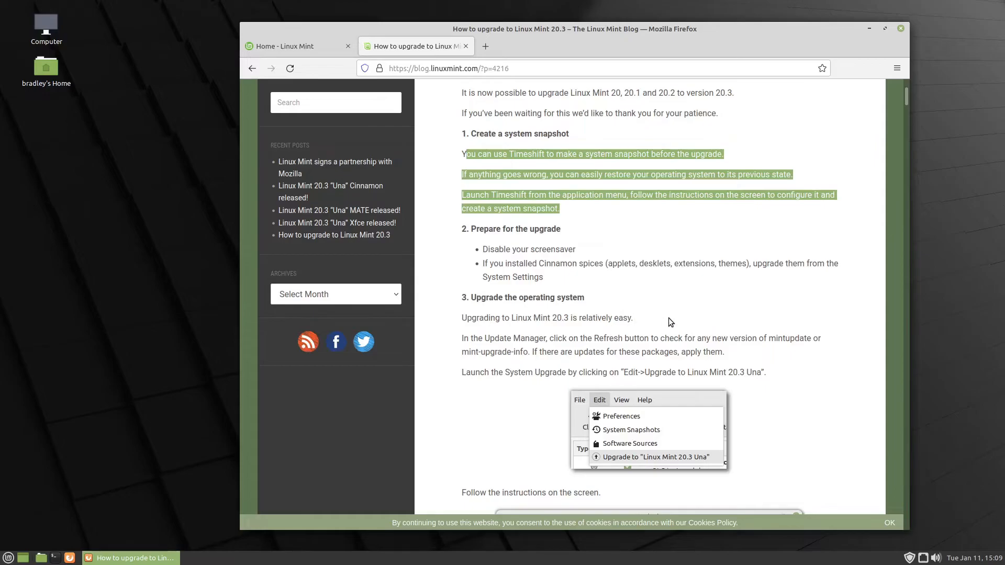
# Read the upgrade post's remaining sections on upgrading, themes, rebooting and common questions, and close Firefox
pyautogui.scroll(-3, 806, 314)
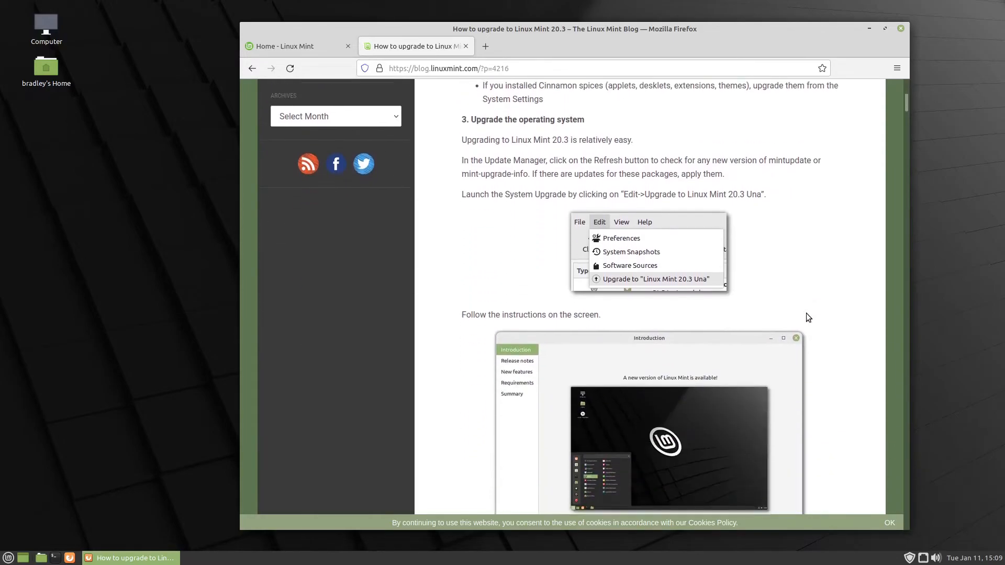
pyautogui.scroll(-6, 815, 242)
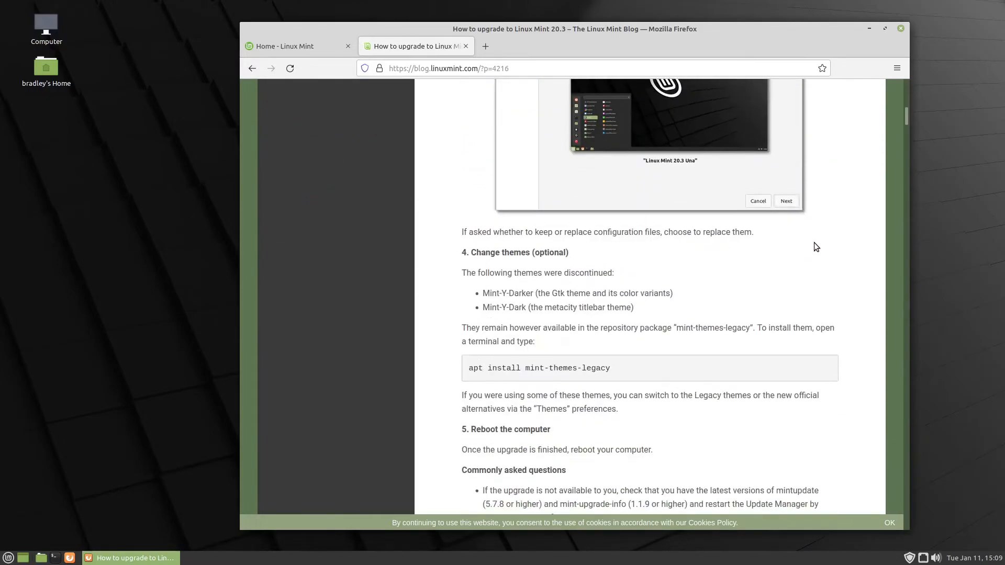
pyautogui.scroll(-2, 594, 258)
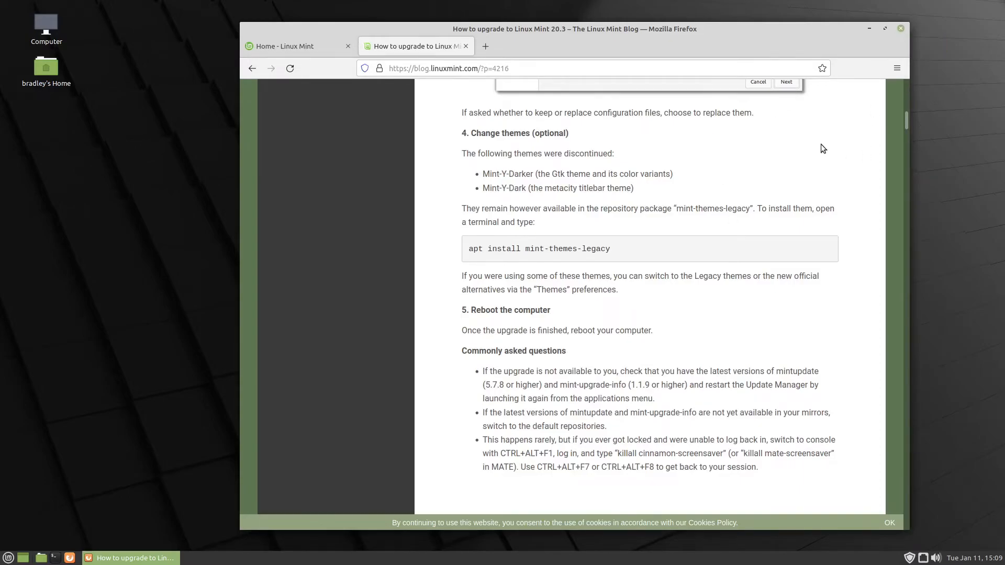
pyautogui.click(901, 28)
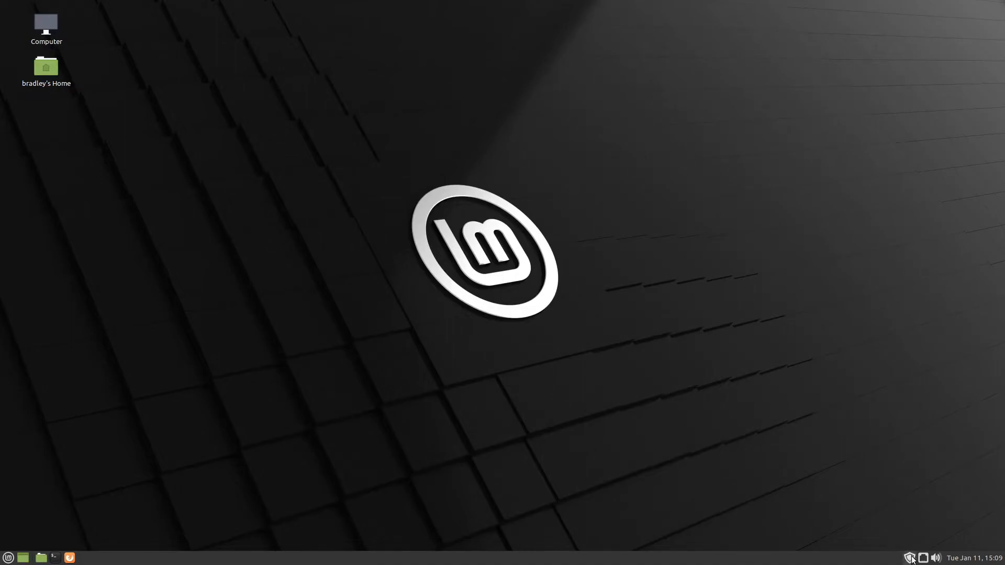
# Check Update Manager for the release upgrade option, and apply its own pending update, authenticating with the account password
pyautogui.moveTo(910, 560)
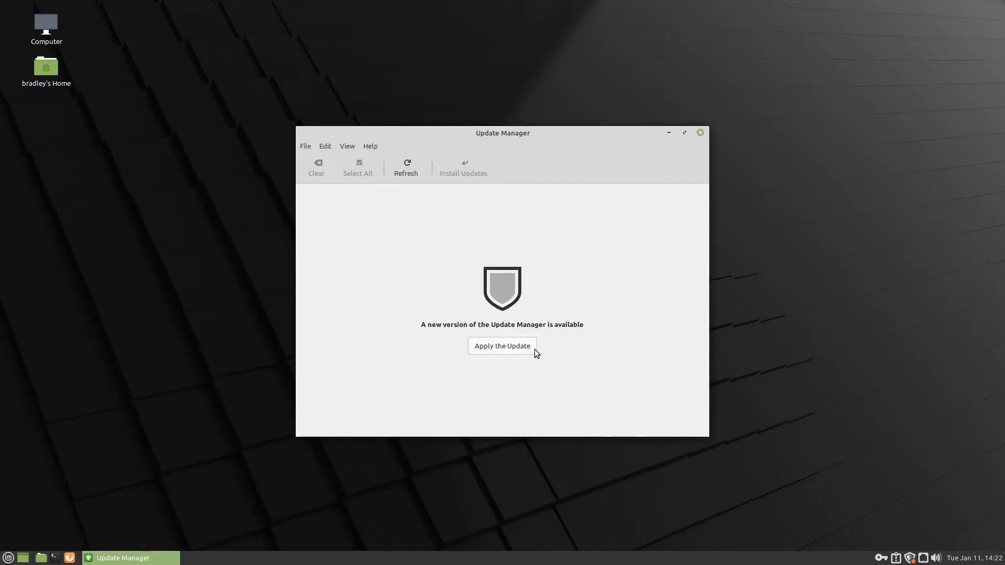
pyautogui.click(324, 147)
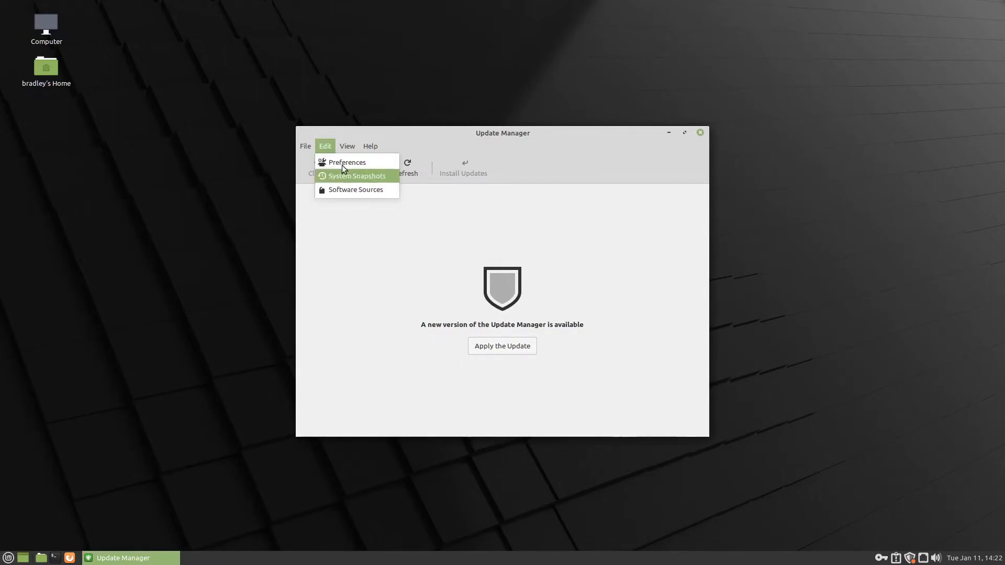
pyautogui.click(340, 214)
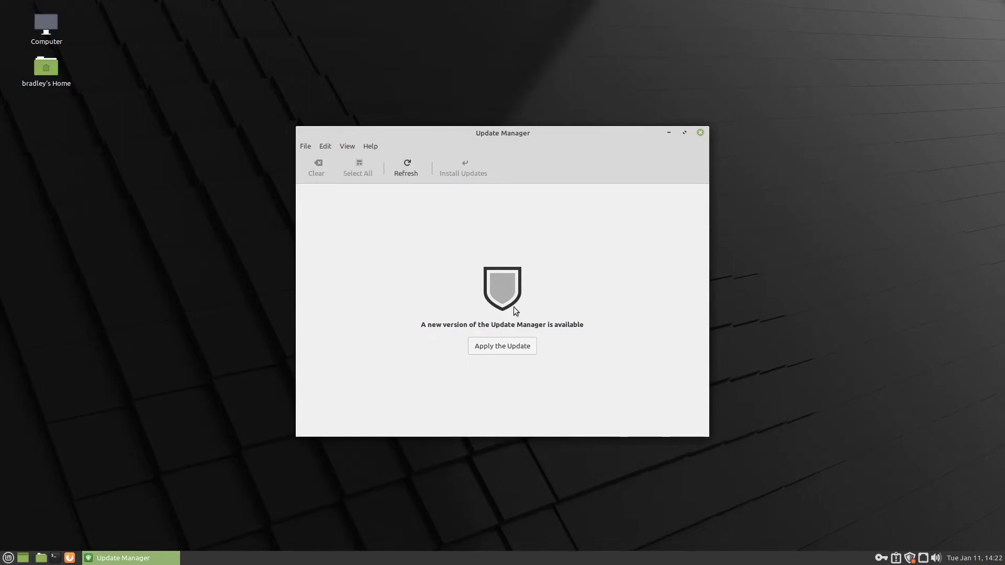
pyautogui.click(516, 346)
pyautogui.write('*****')
pyautogui.press('Return')
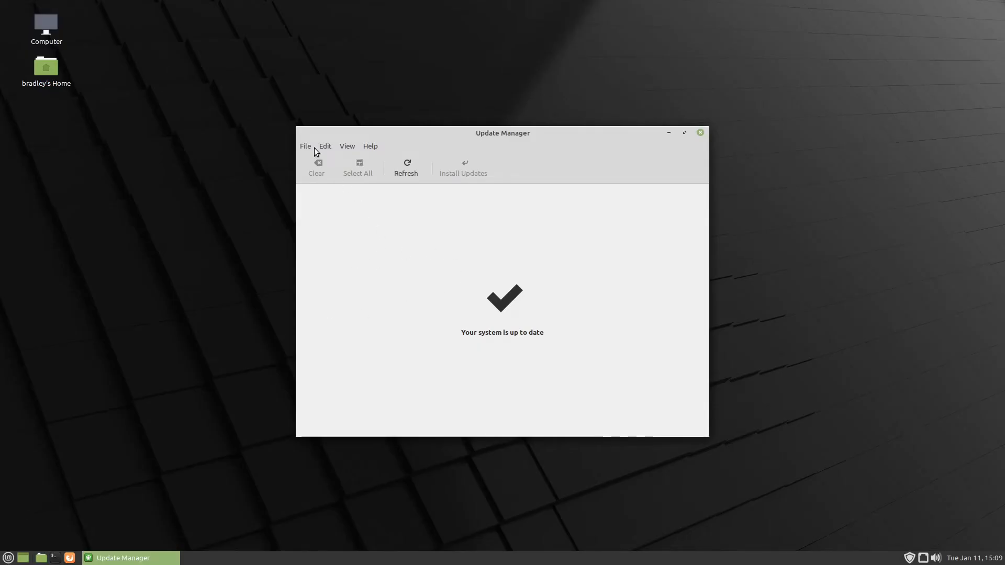
# Start the upgrade to "Linux Mint 20.3 Una" and advance the wizard through the introduction, release notes and new features to Requirements
pyautogui.click(324, 147)
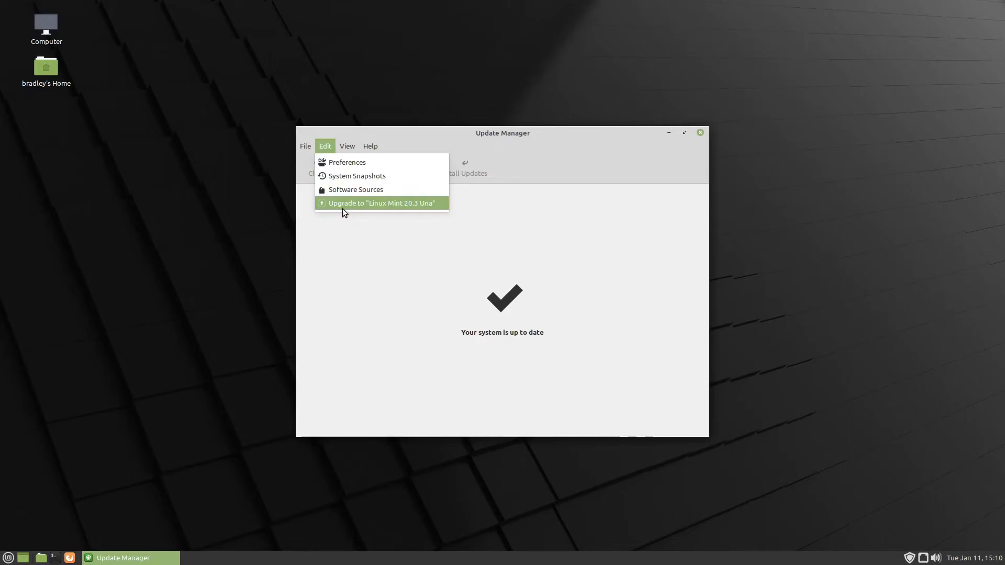
pyautogui.click(365, 205)
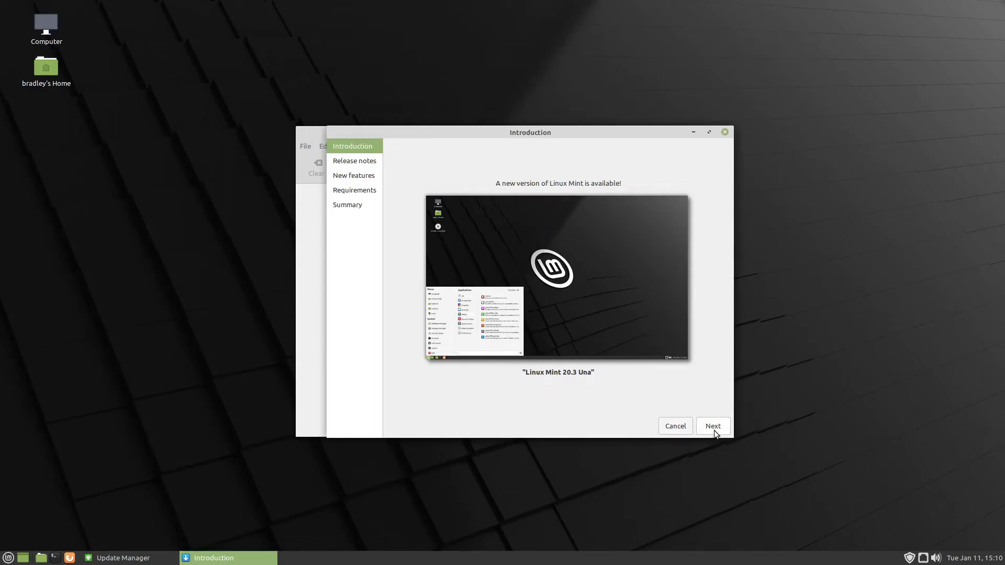
pyautogui.click(713, 430)
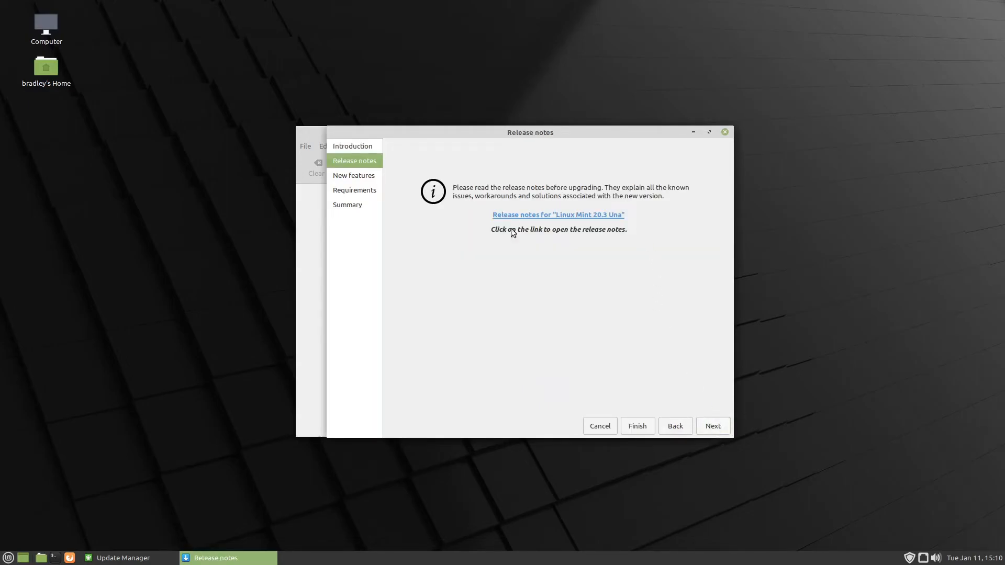
pyautogui.click(712, 432)
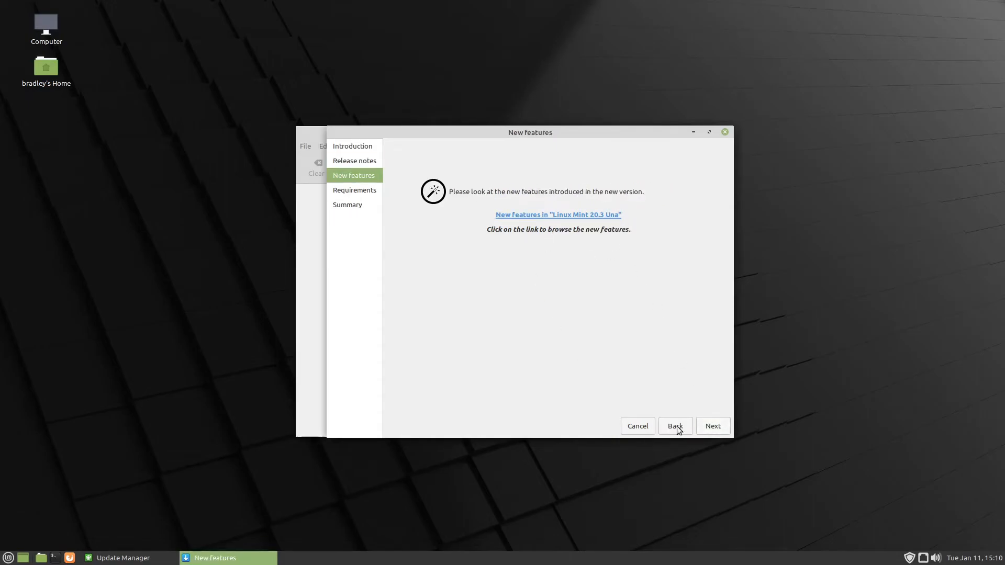
pyautogui.click(720, 425)
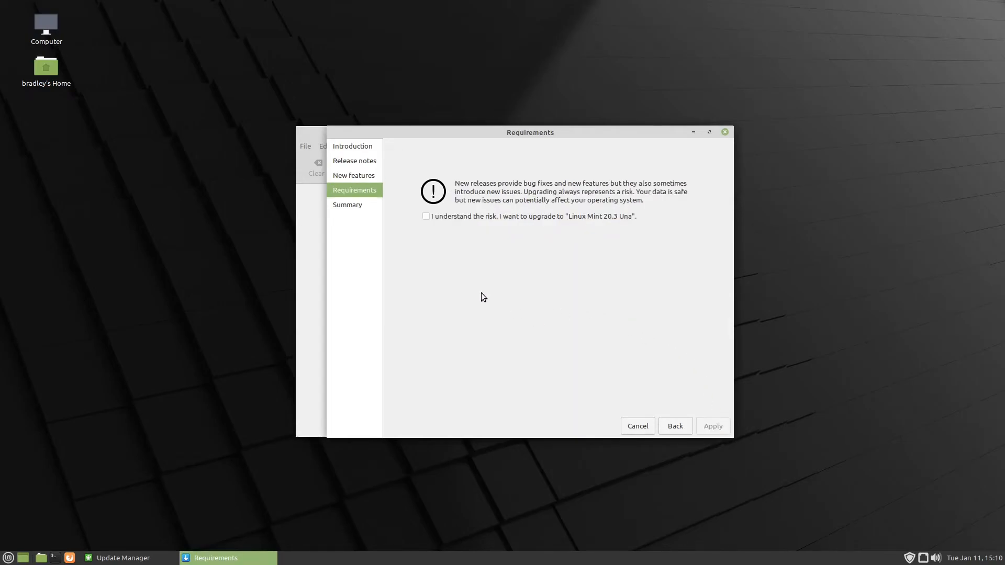
# Accept the upgrade risk, apply the upgrade to Linux Mint 20.3 with the account password, and close the wizard from its summary
pyautogui.click(426, 218)
pyautogui.click(721, 429)
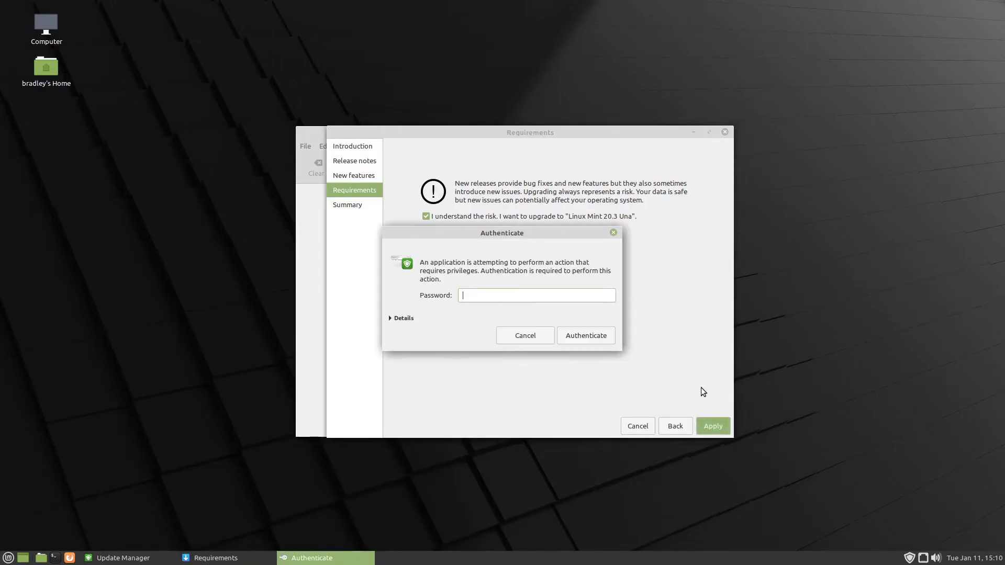
pyautogui.write('••••••••')
pyautogui.press('Return')
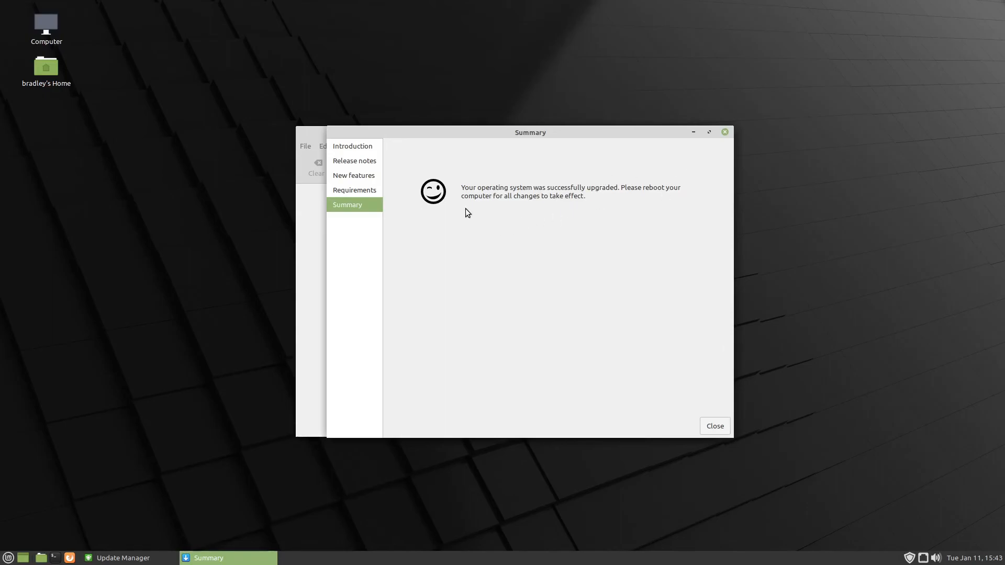
pyautogui.click(716, 428)
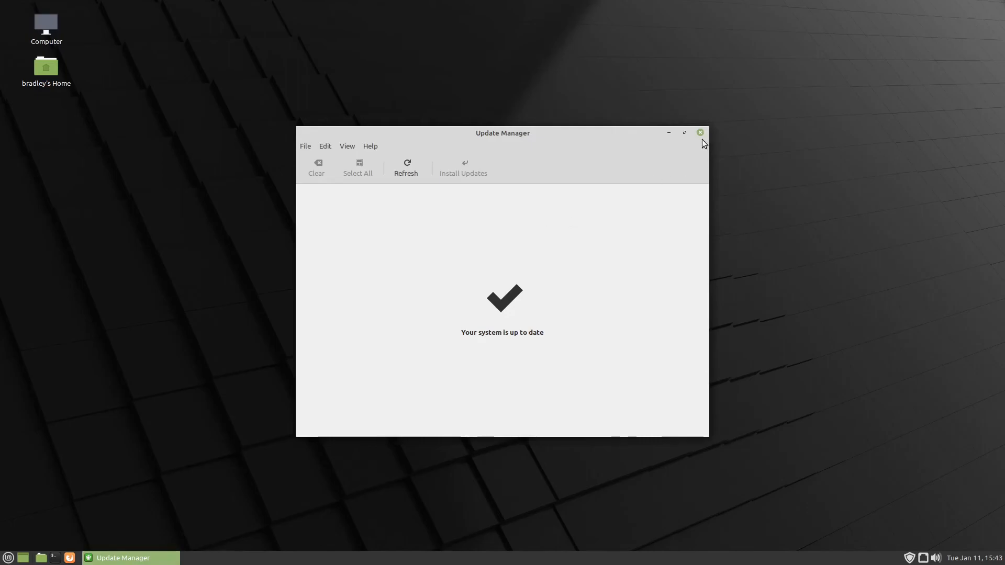
# Close Update Manager and restart the computer to complete the system upgrade
pyautogui.click(324, 147)
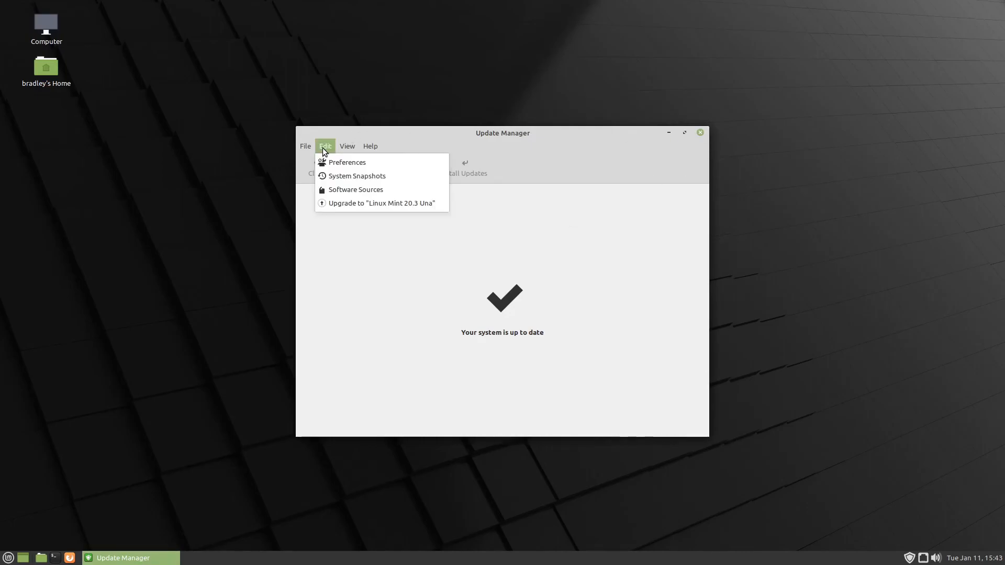
pyautogui.click(359, 258)
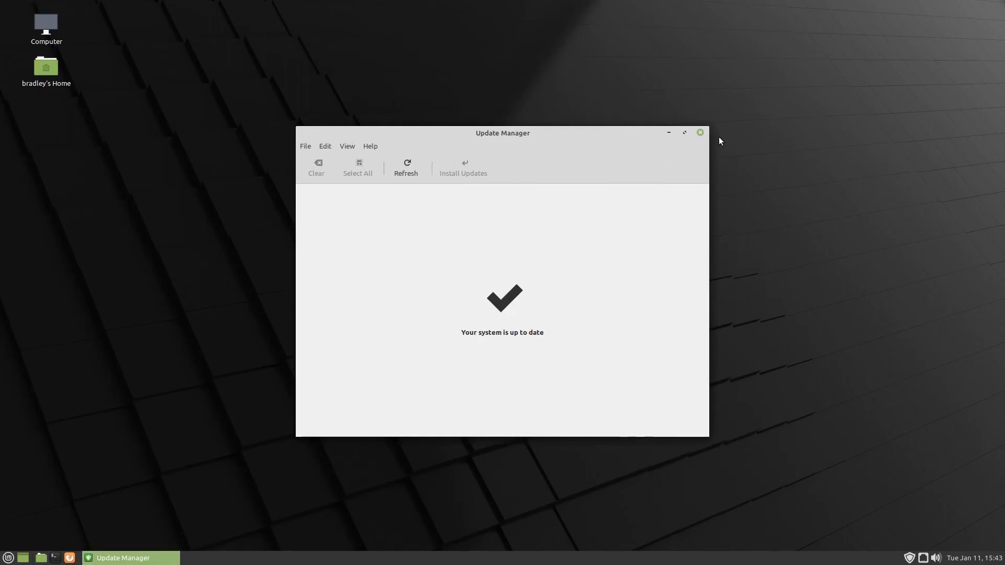
pyautogui.click(700, 132)
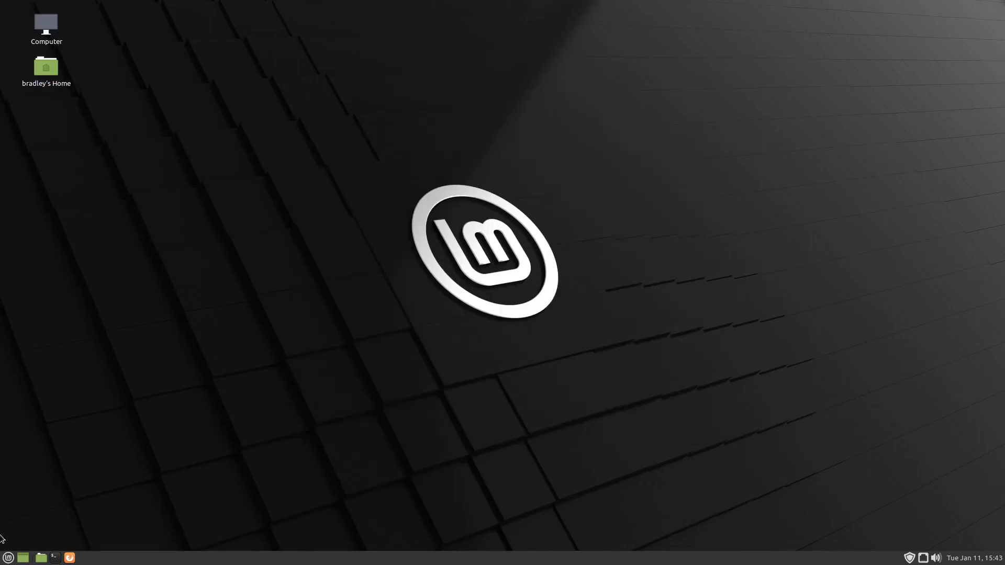
pyautogui.click(7, 557)
pyautogui.click(28, 535)
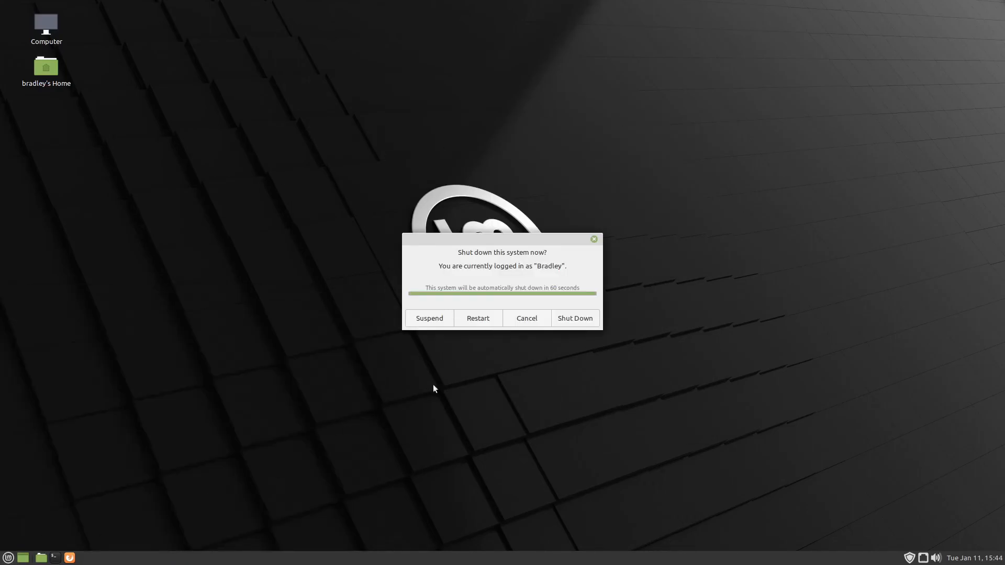
pyautogui.click(496, 322)
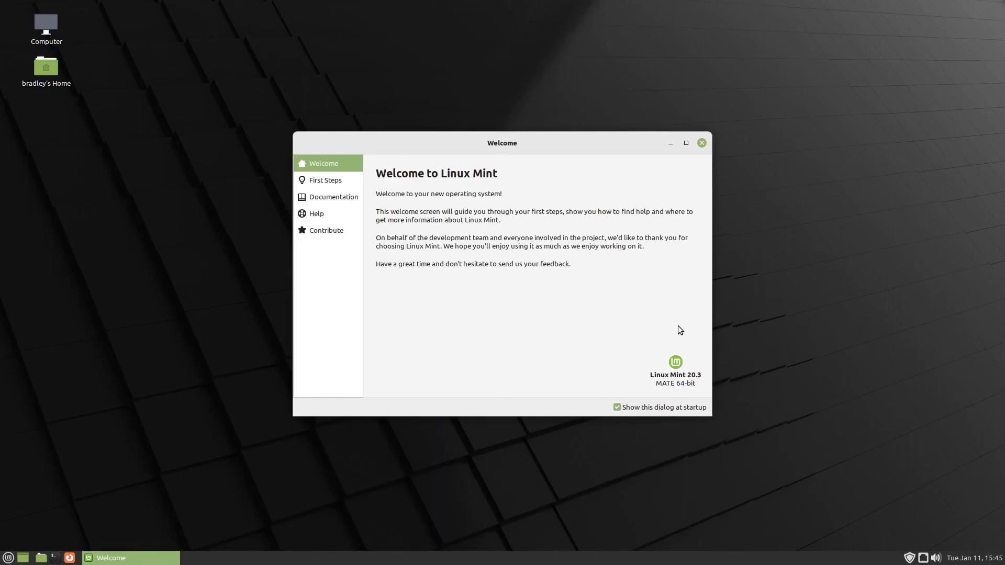
# Check the installed Linux Mint release in System Monitor's system information, highlight the release line, and close System Monitor
pyautogui.rightClick(78, 556)
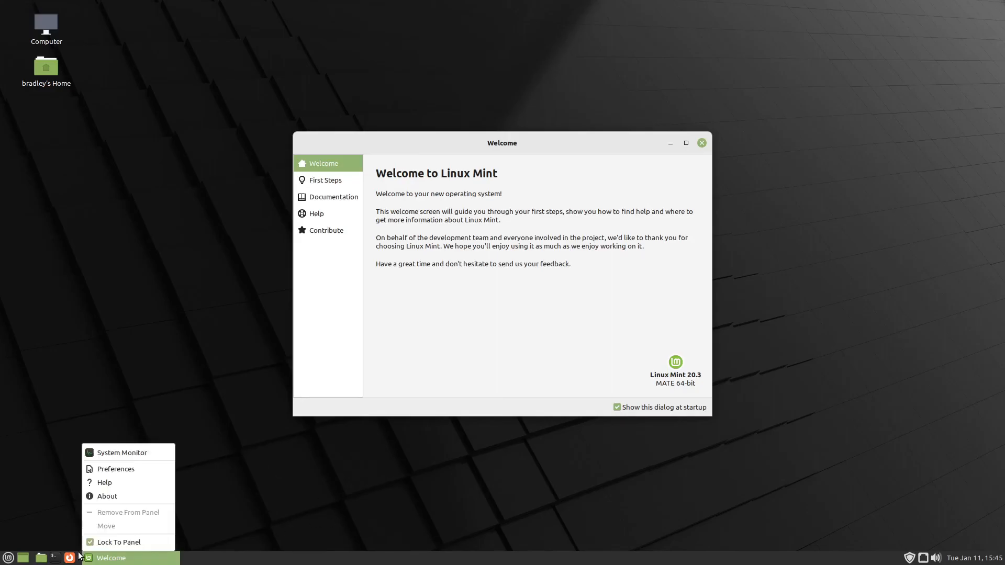
pyautogui.click(137, 451)
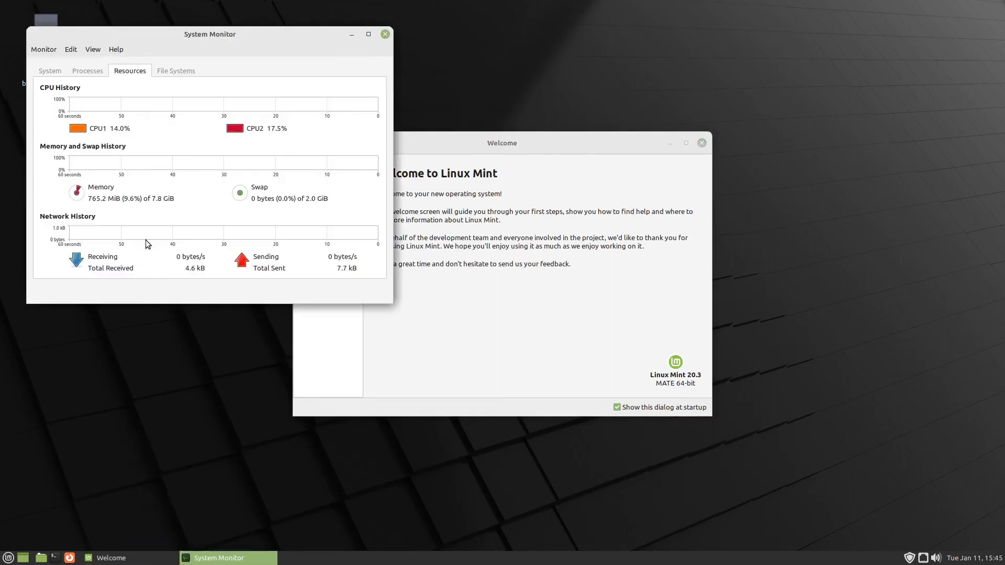
pyautogui.click(51, 73)
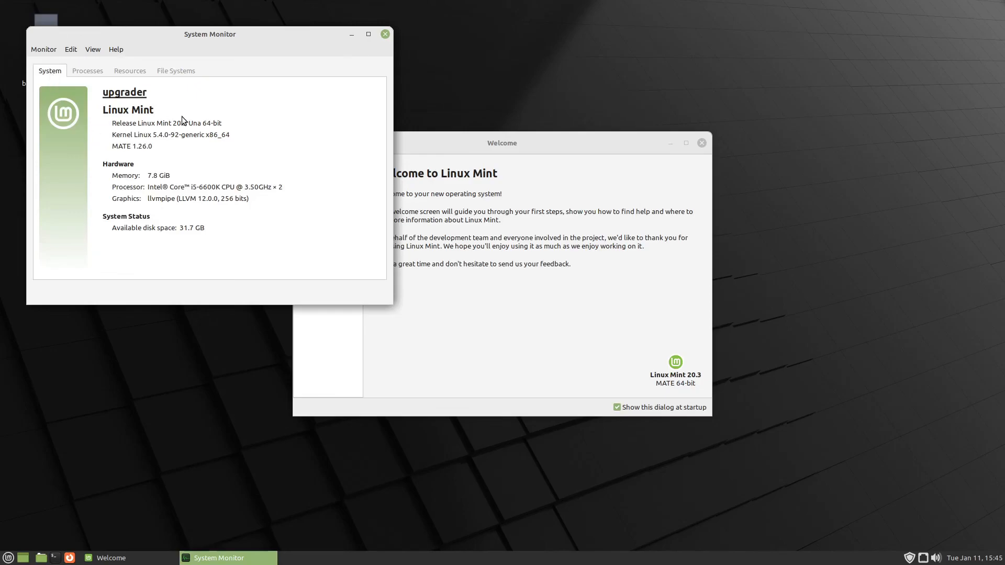
pyautogui.tripleClick(167, 123)
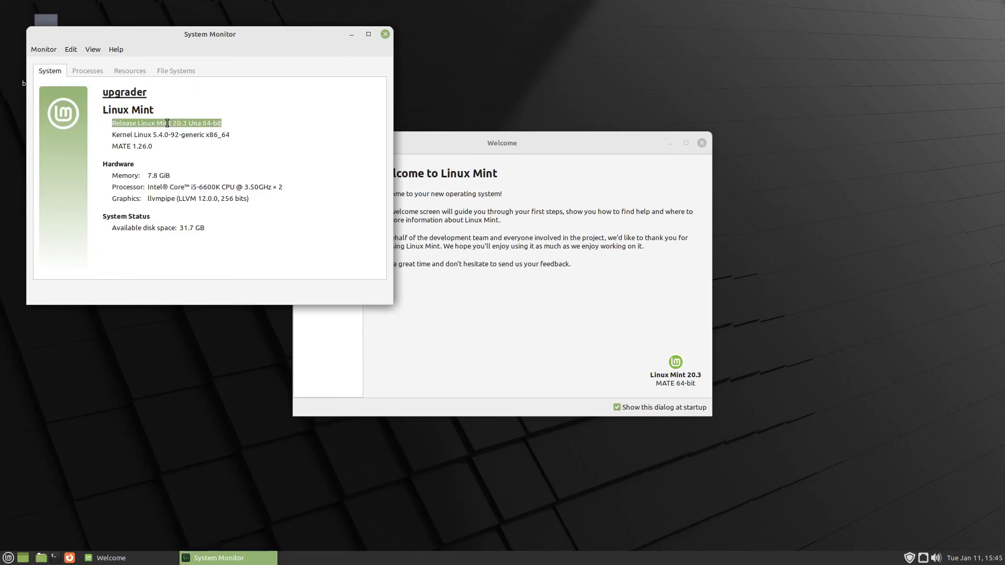
pyautogui.click(385, 34)
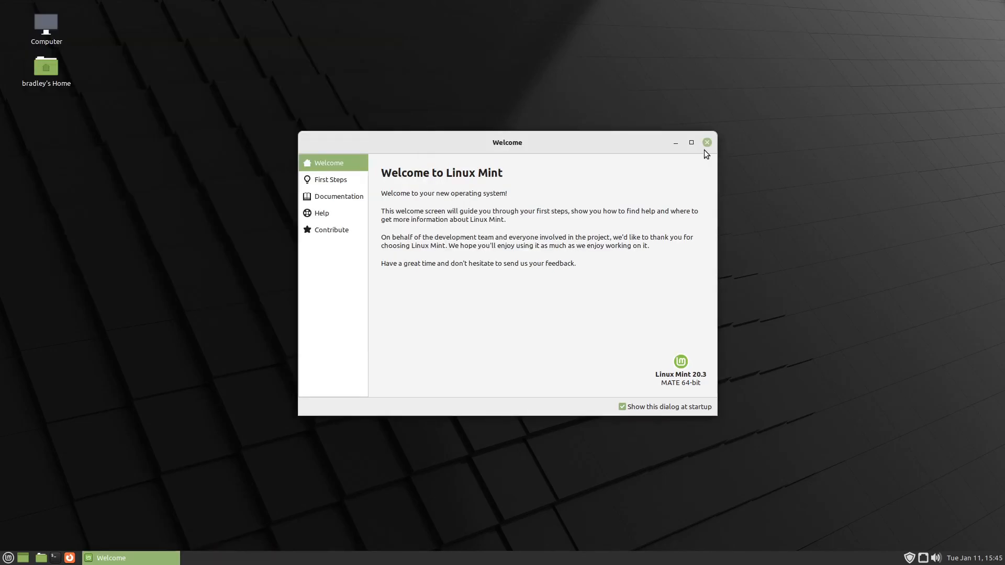